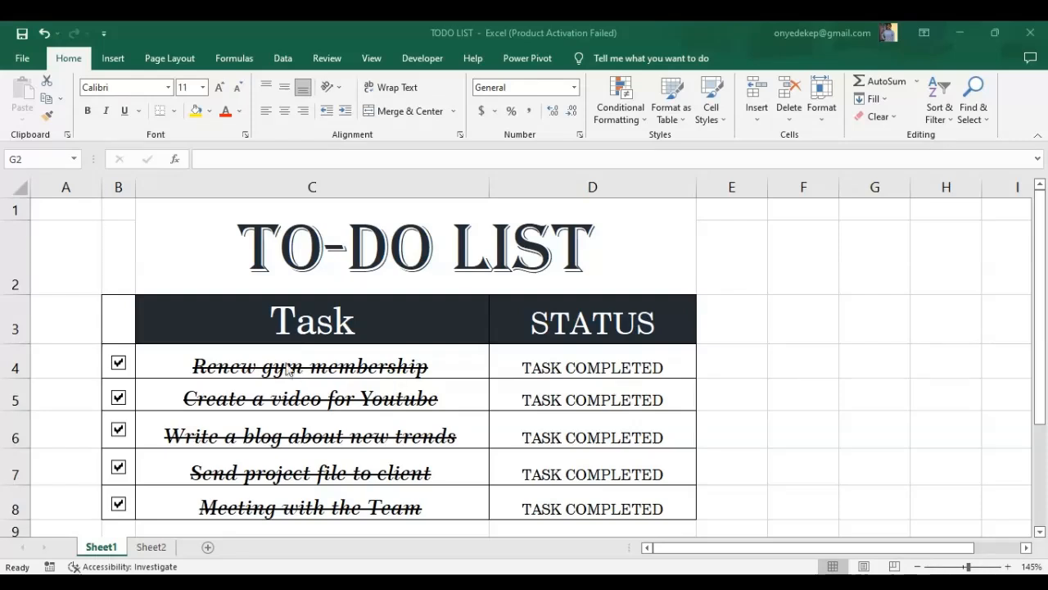
Uncheck all five task check boxes on the finished to-do list in Sheet1.
{"action": "left_click", "coordinate": [119, 361]}
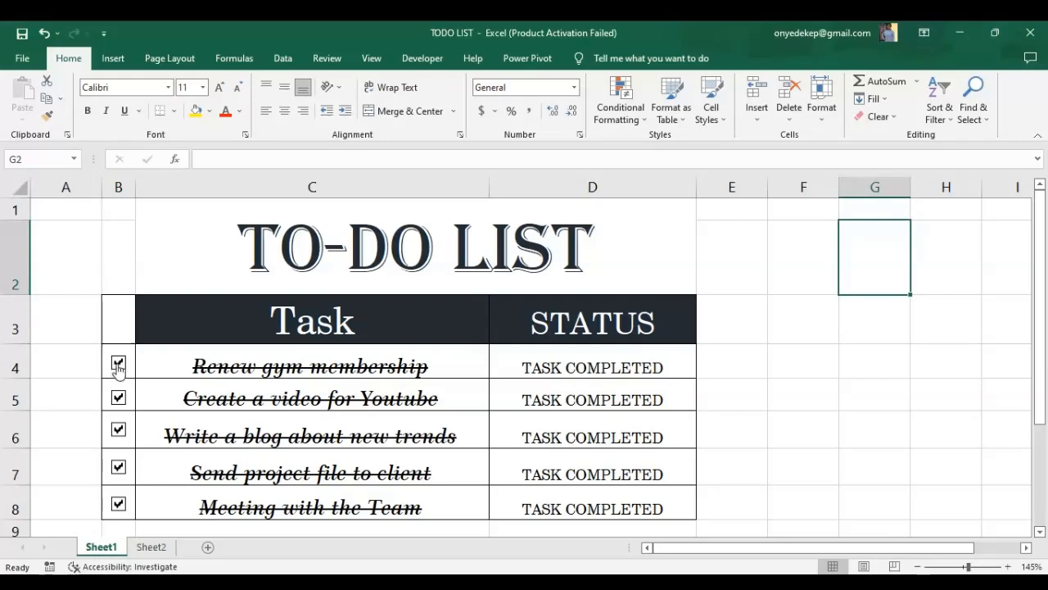
{"action": "left_click", "coordinate": [118, 362]}
{"action": "left_click", "coordinate": [118, 397]}
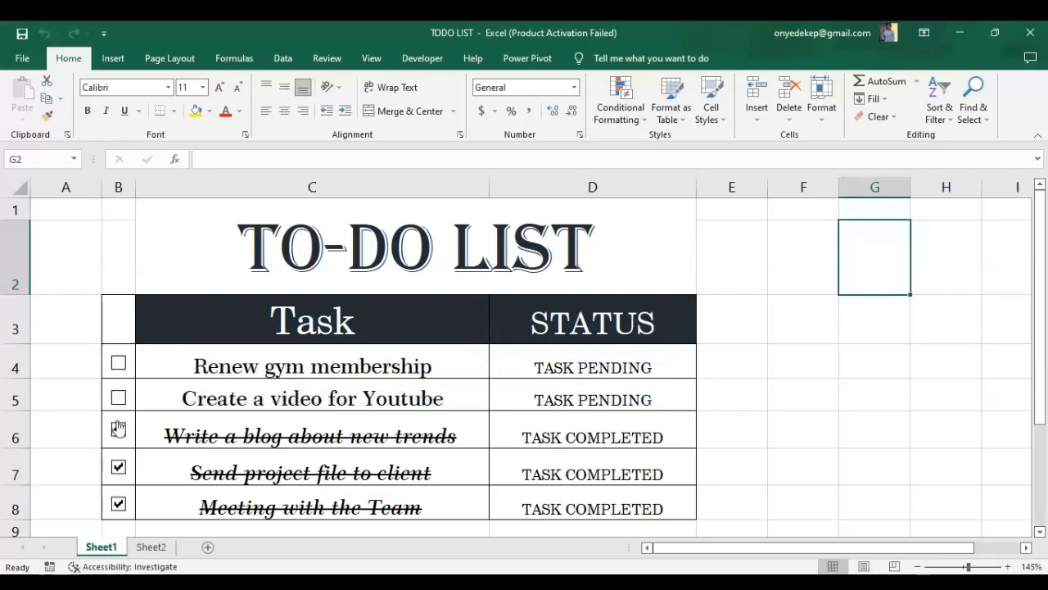
{"action": "left_click", "coordinate": [119, 429]}
{"action": "left_click", "coordinate": [118, 468]}
{"action": "left_click", "coordinate": [118, 503]}
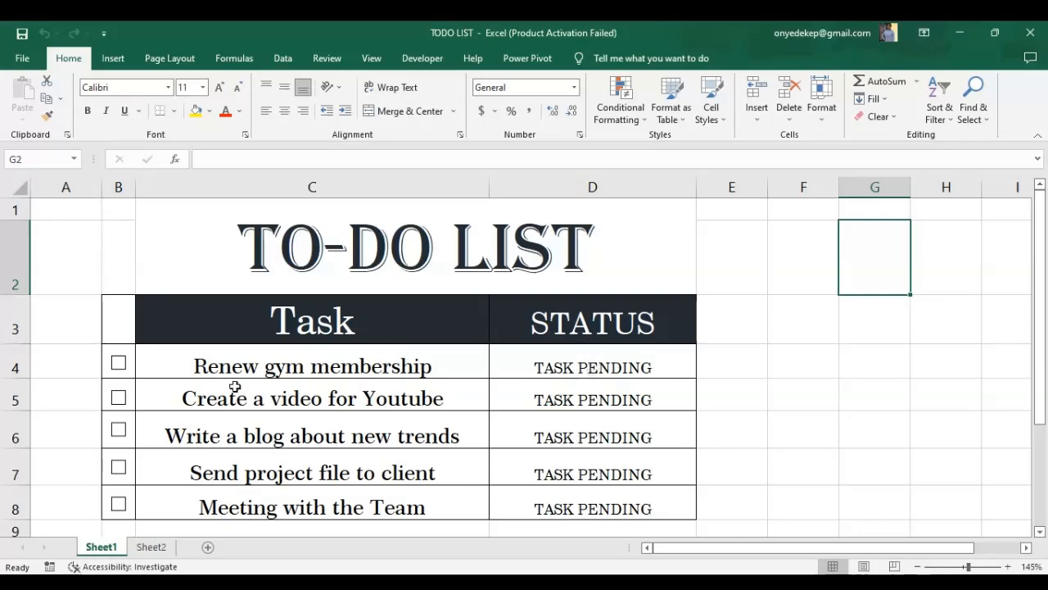
Tick the check boxes for the first two tasks, Renew gym membership and Create a video for Youtube.
{"action": "left_click", "coordinate": [117, 365]}
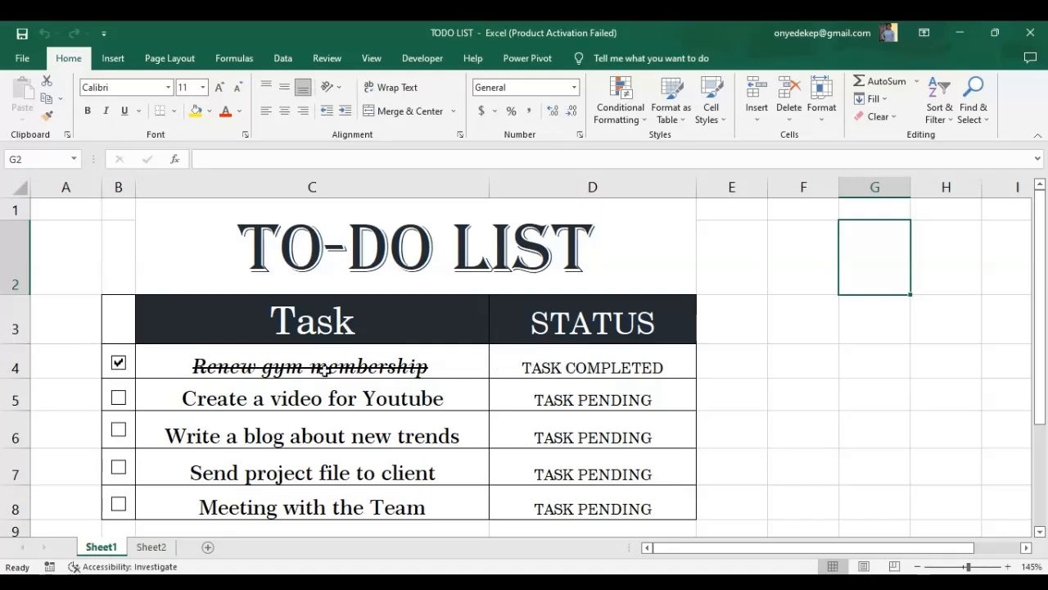
{"action": "left_click", "coordinate": [121, 399]}
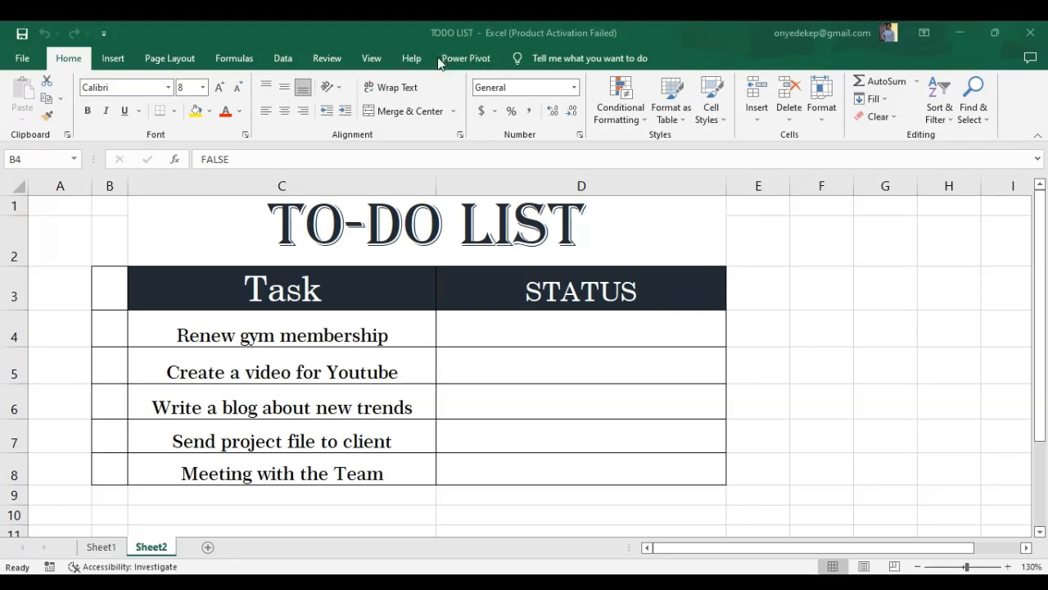
Enable the Developer tab through the Customize Ribbon options.
{"action": "left_click", "coordinate": [17, 63]}
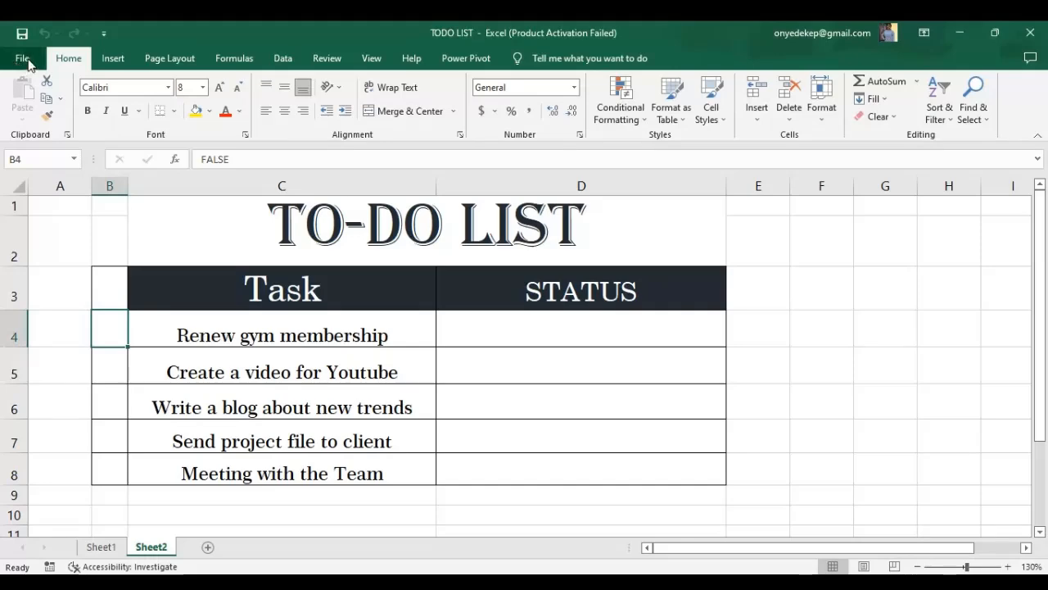
{"action": "left_click", "coordinate": [25, 59]}
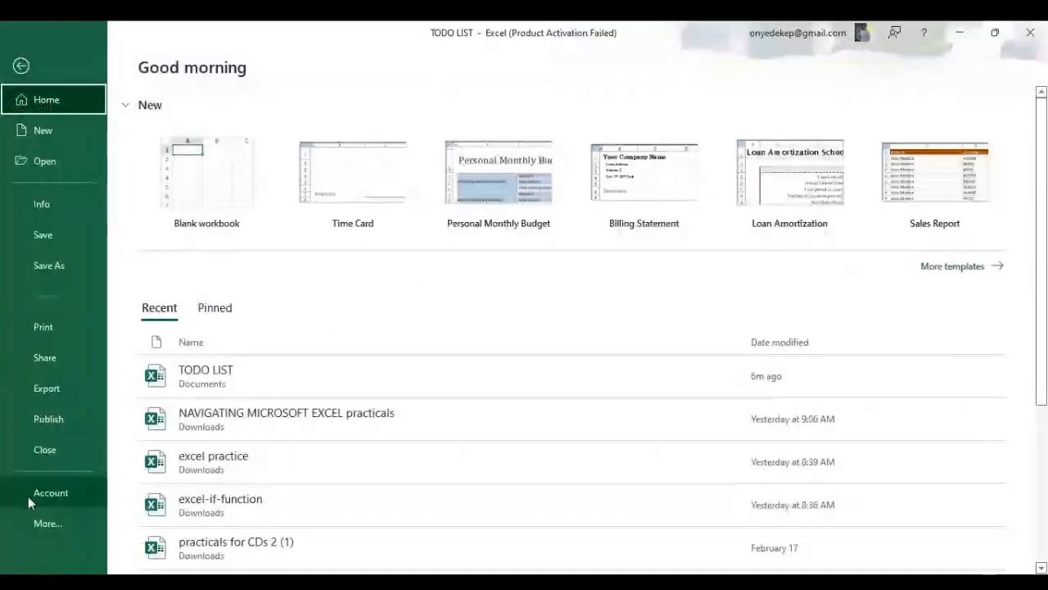
{"action": "left_click", "coordinate": [45, 524]}
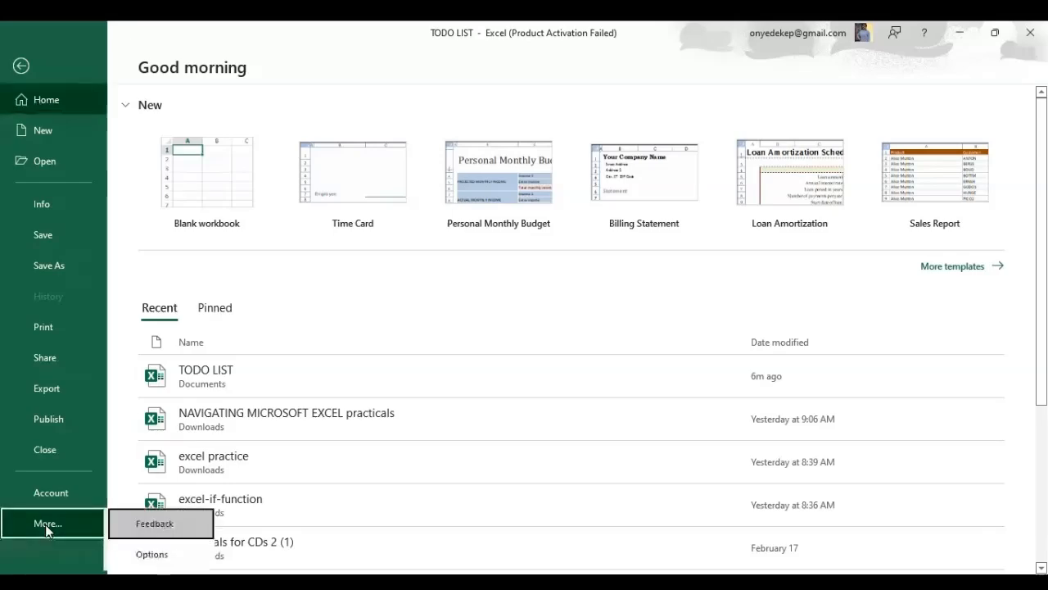
{"action": "left_click", "coordinate": [155, 560]}
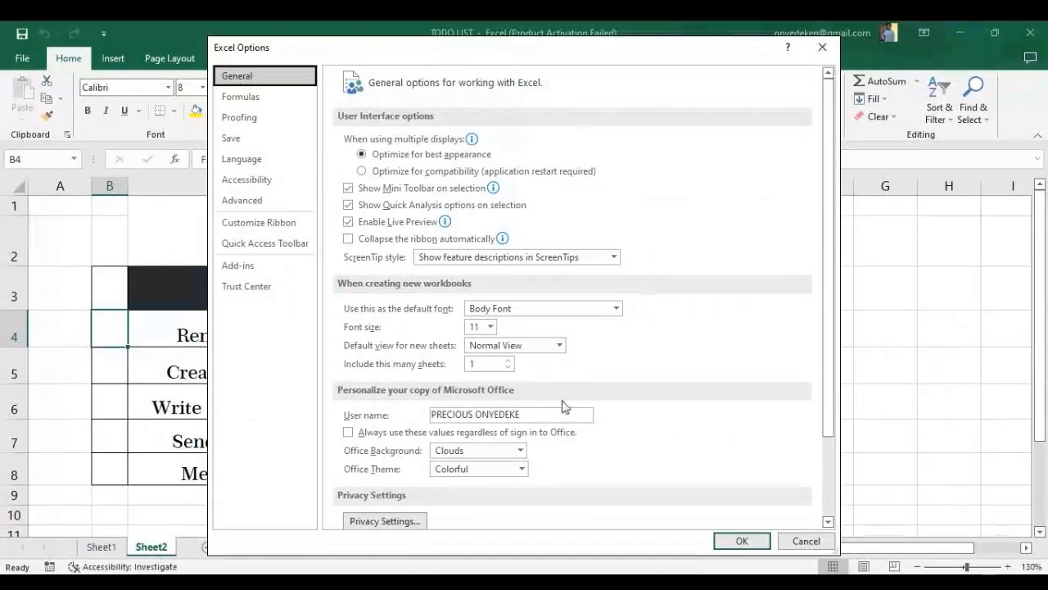
{"action": "left_click", "coordinate": [261, 222]}
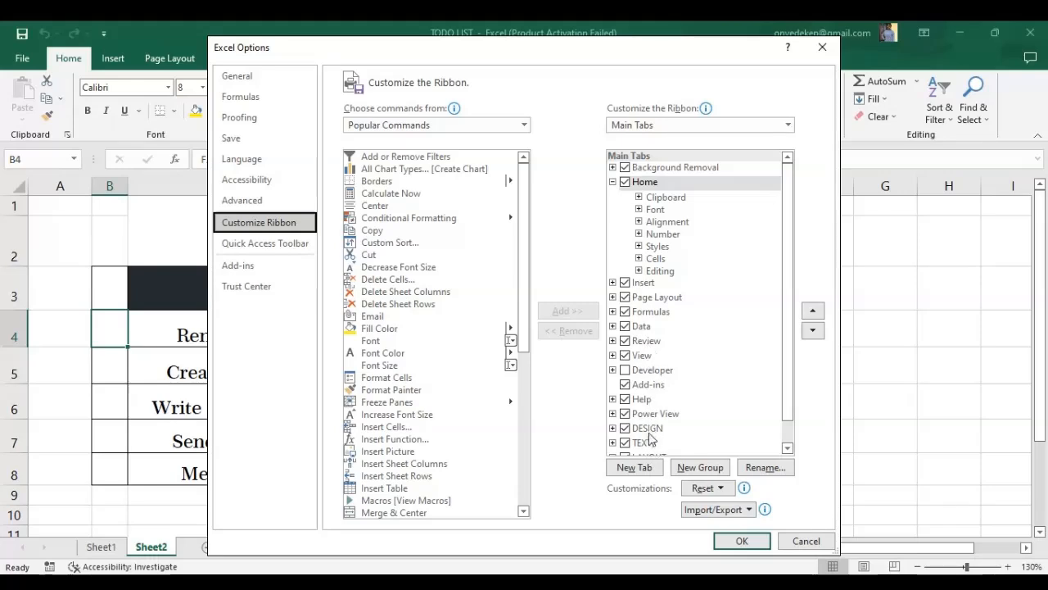
{"action": "scroll", "coordinate": [651, 440], "scroll_direction": "down", "scroll_amount": 1}
{"action": "scroll", "coordinate": [651, 438], "scroll_direction": "up", "scroll_amount": 1}
{"action": "left_click", "coordinate": [627, 371]}
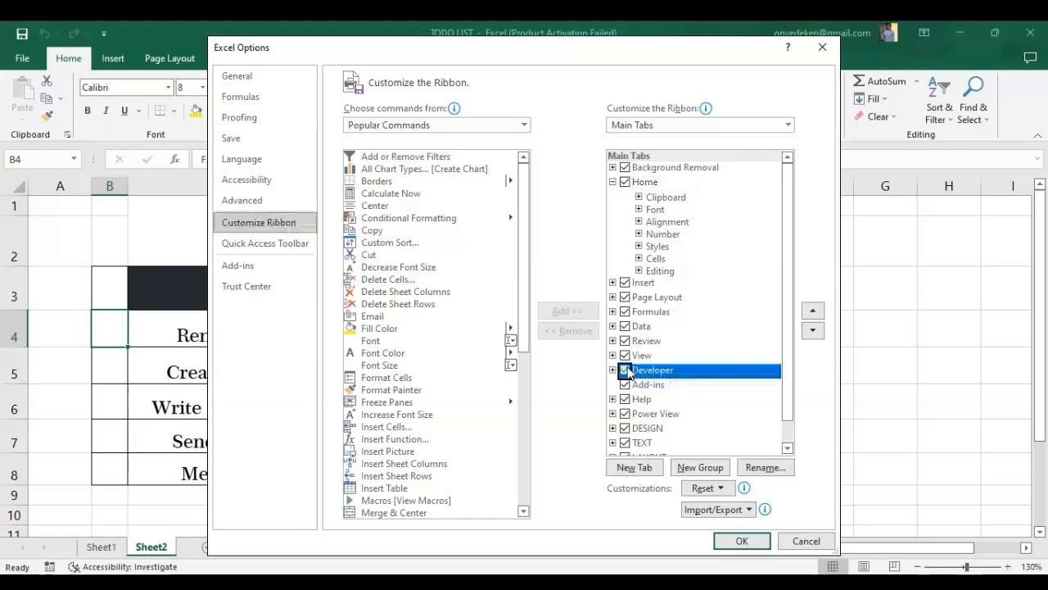
{"action": "left_click", "coordinate": [741, 539]}
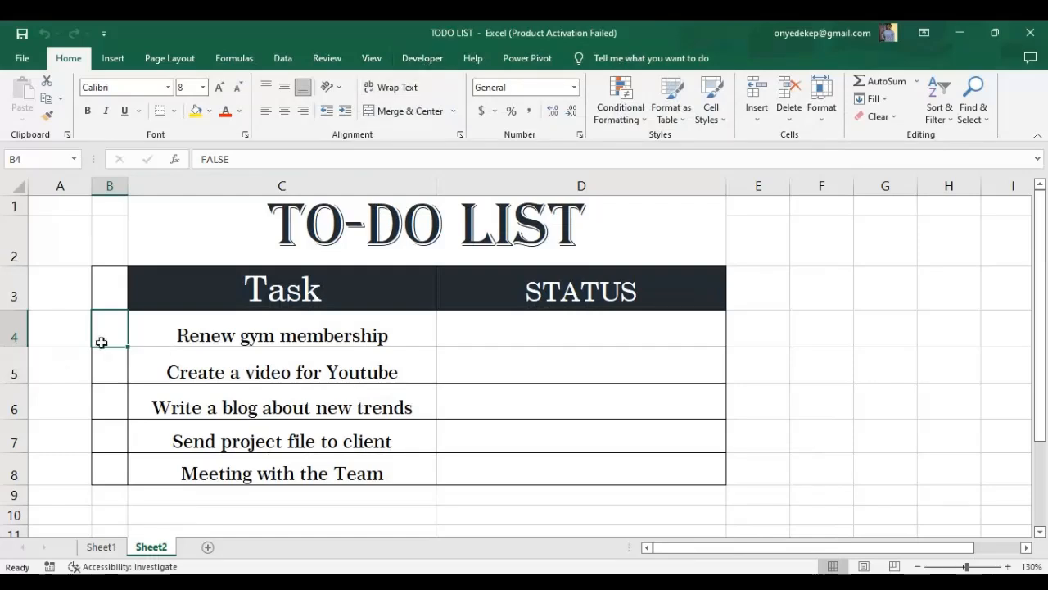
Insert a Form Controls check box in cell B4 of Sheet2.
{"action": "left_click", "coordinate": [422, 59]}
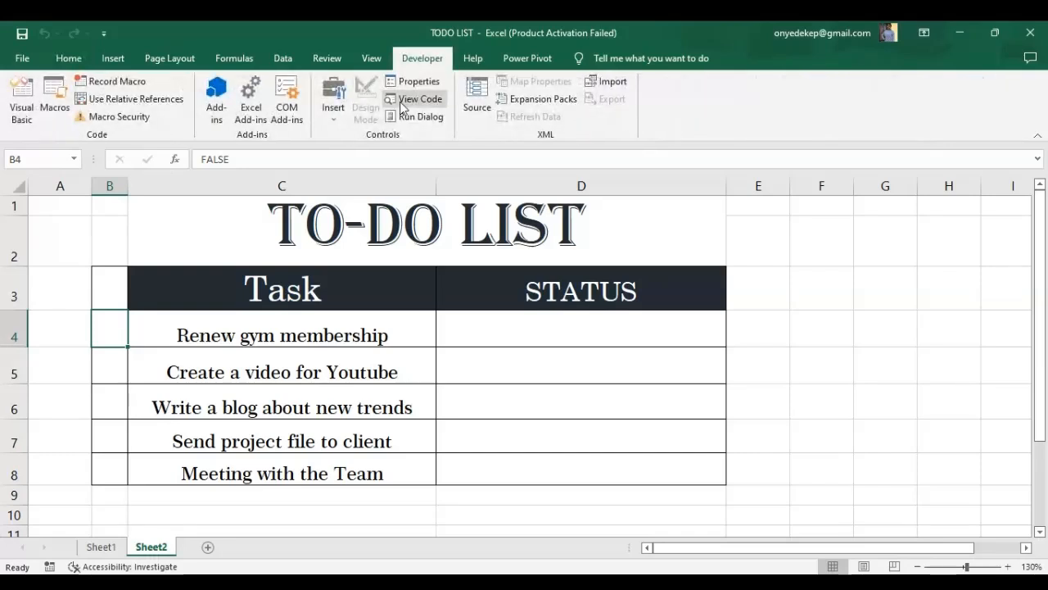
{"action": "left_click", "coordinate": [332, 113]}
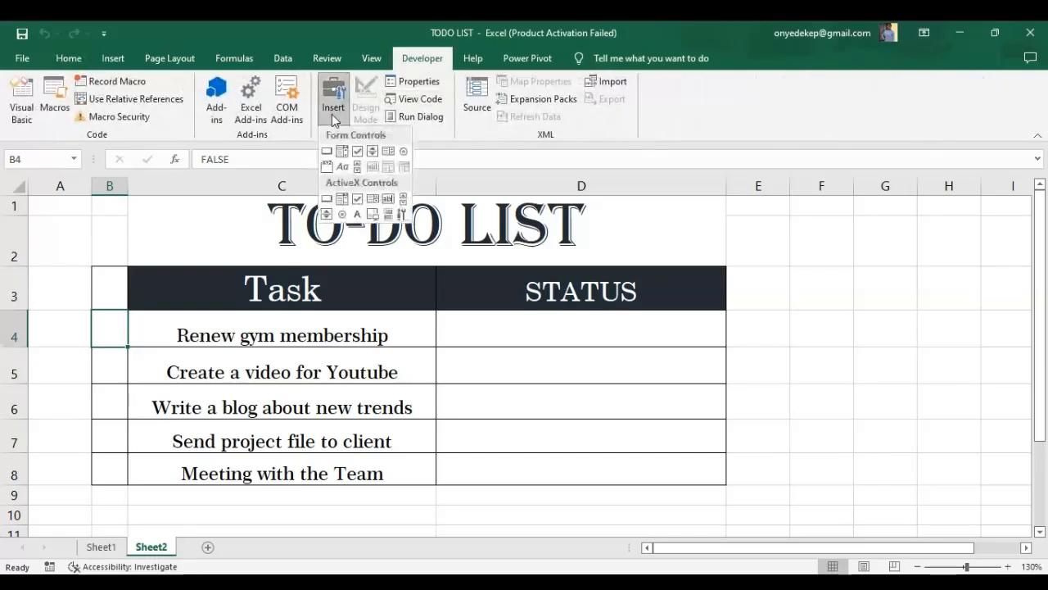
{"action": "left_click", "coordinate": [358, 152]}
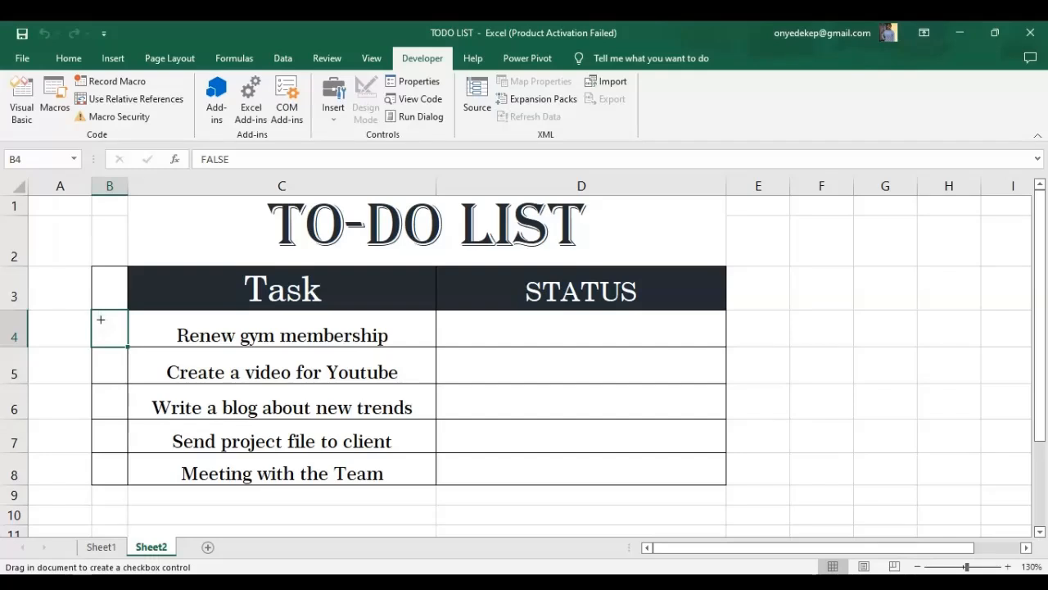
{"action": "left_click_drag", "start_coordinate": [100, 320], "coordinate": [111, 326]}
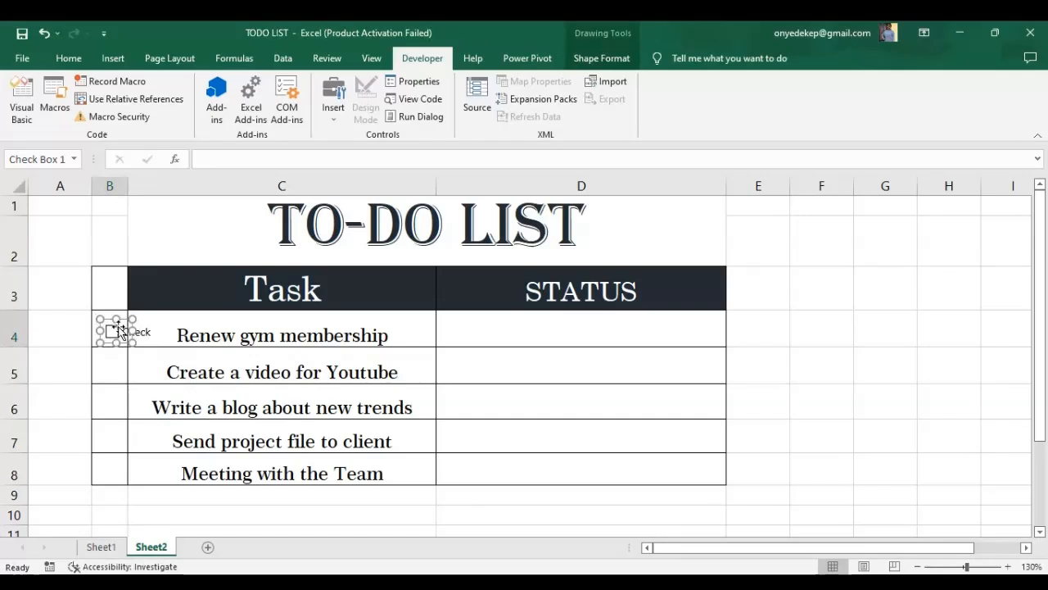
Remove the check box's label text and shrink the check box to fit inside cell B4.
{"action": "left_click", "coordinate": [125, 330]}
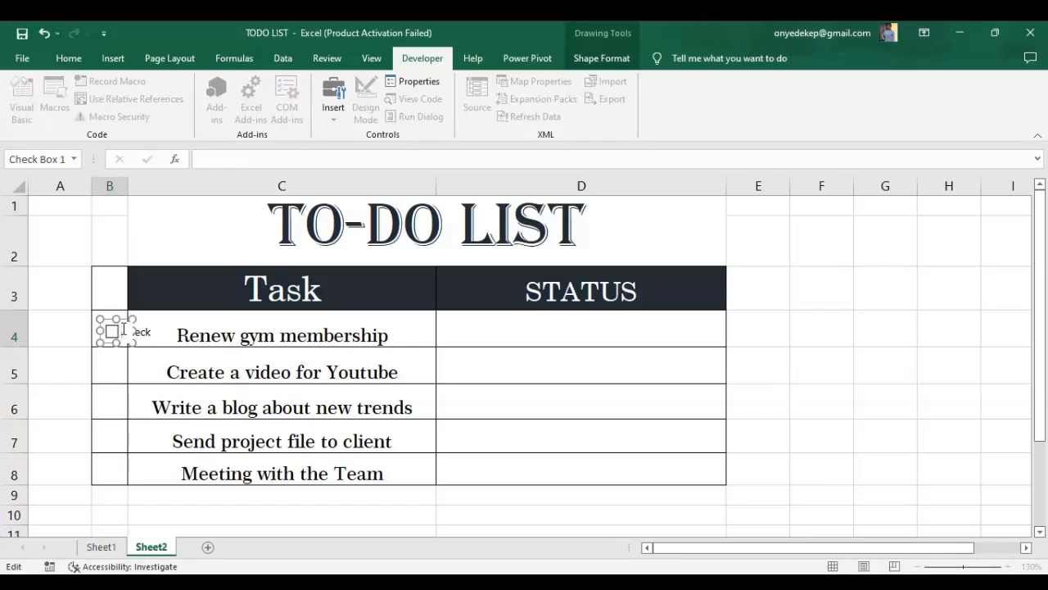
{"action": "left_click", "coordinate": [116, 353]}
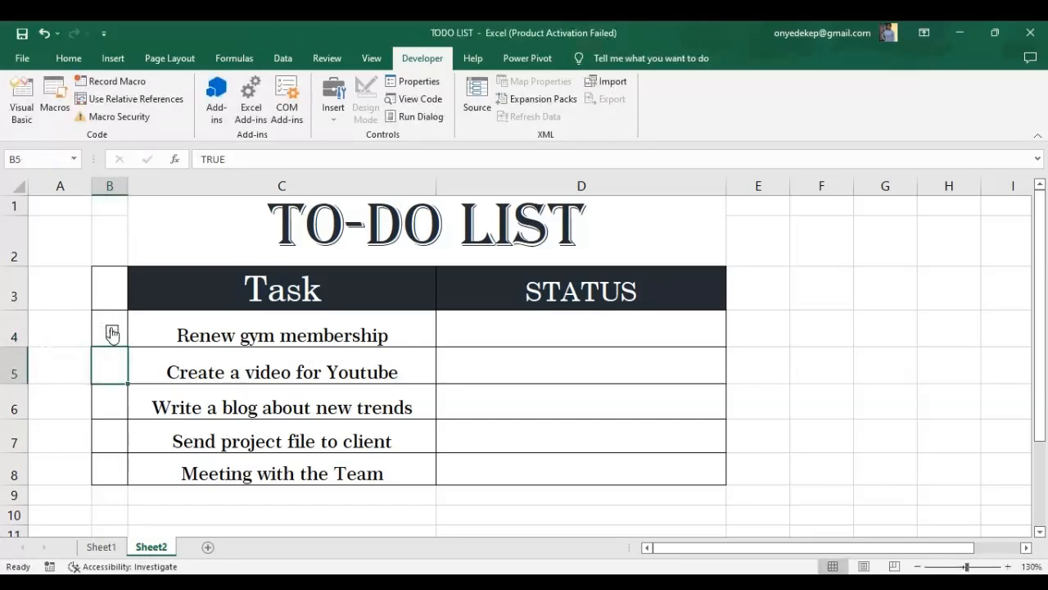
{"action": "right_click", "coordinate": [113, 327]}
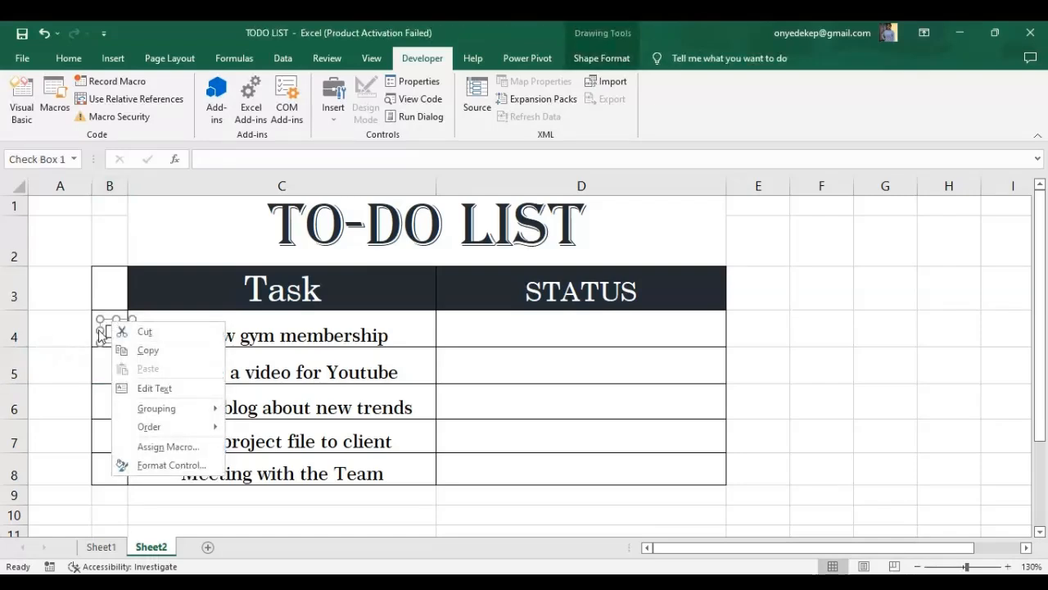
{"action": "left_click", "coordinate": [101, 329]}
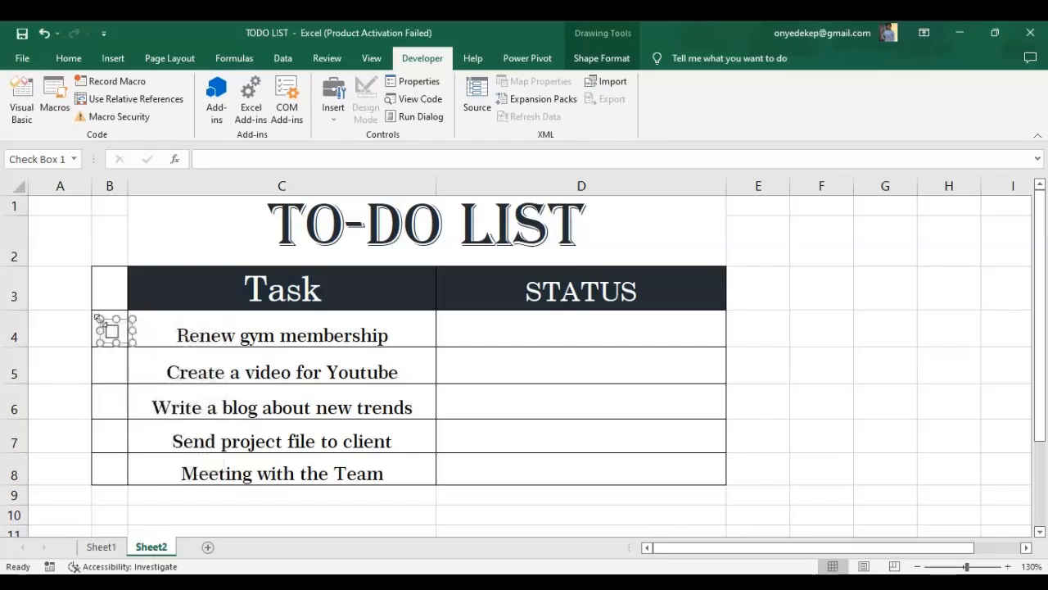
{"action": "left_click_drag", "start_coordinate": [127, 343], "coordinate": [97, 344]}
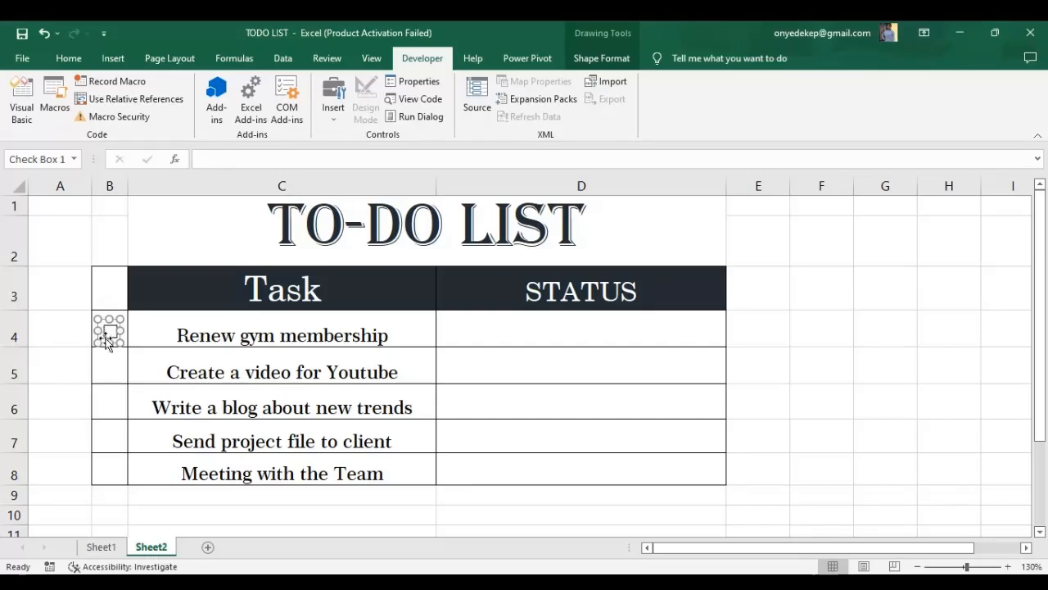
{"action": "left_click", "coordinate": [108, 361]}
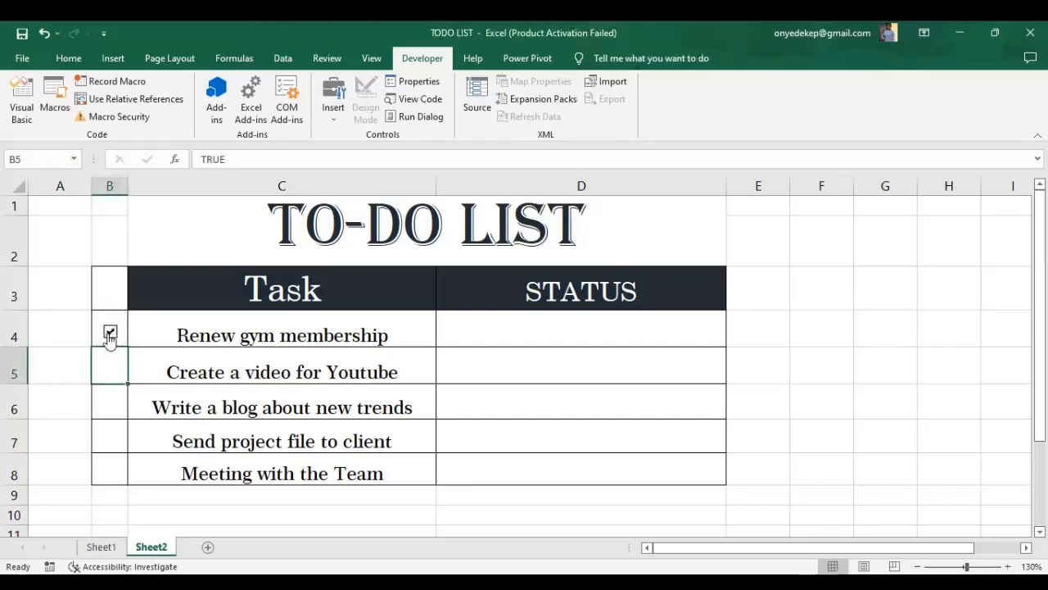
Center the check box within cell B4.
{"action": "right_click", "coordinate": [113, 333]}
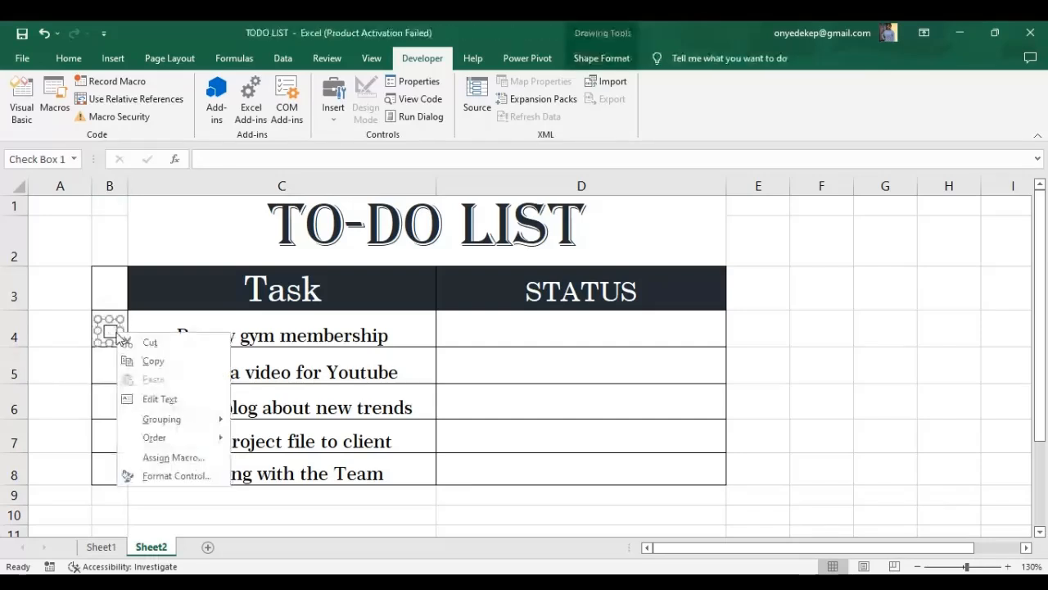
{"action": "left_click", "coordinate": [98, 312]}
{"action": "left_click", "coordinate": [105, 315]}
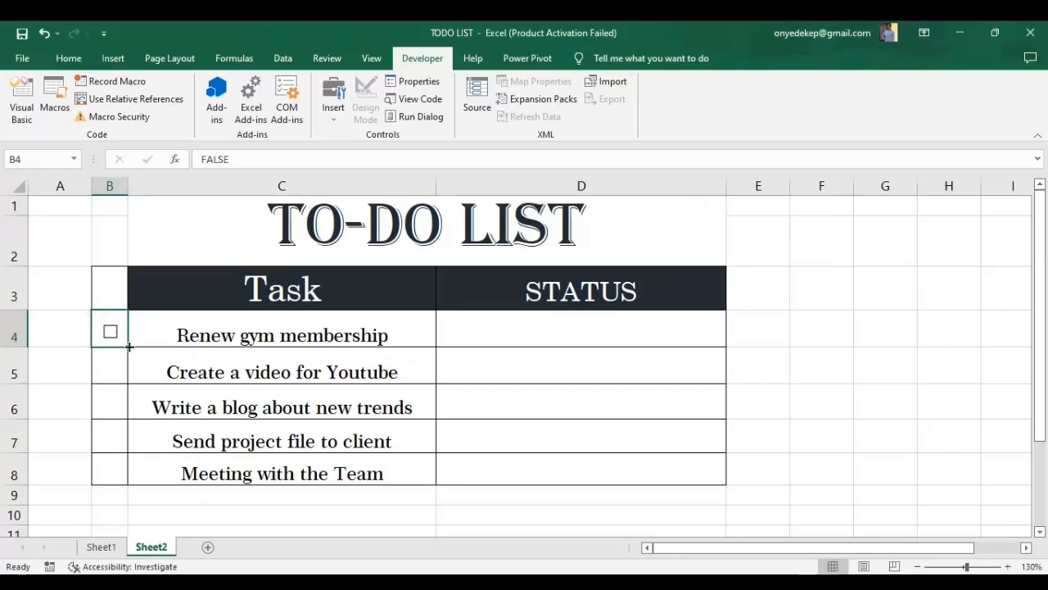
Fill the check box down from B4 to cells B5 through B8.
{"action": "left_click_drag", "start_coordinate": [127, 347], "coordinate": [121, 470]}
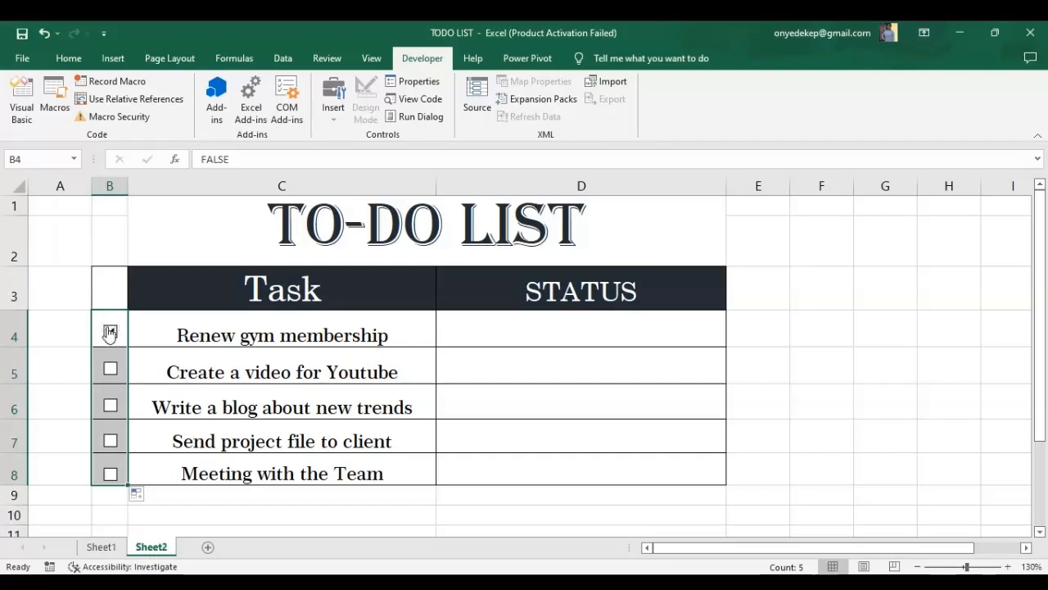
{"action": "left_click", "coordinate": [107, 298]}
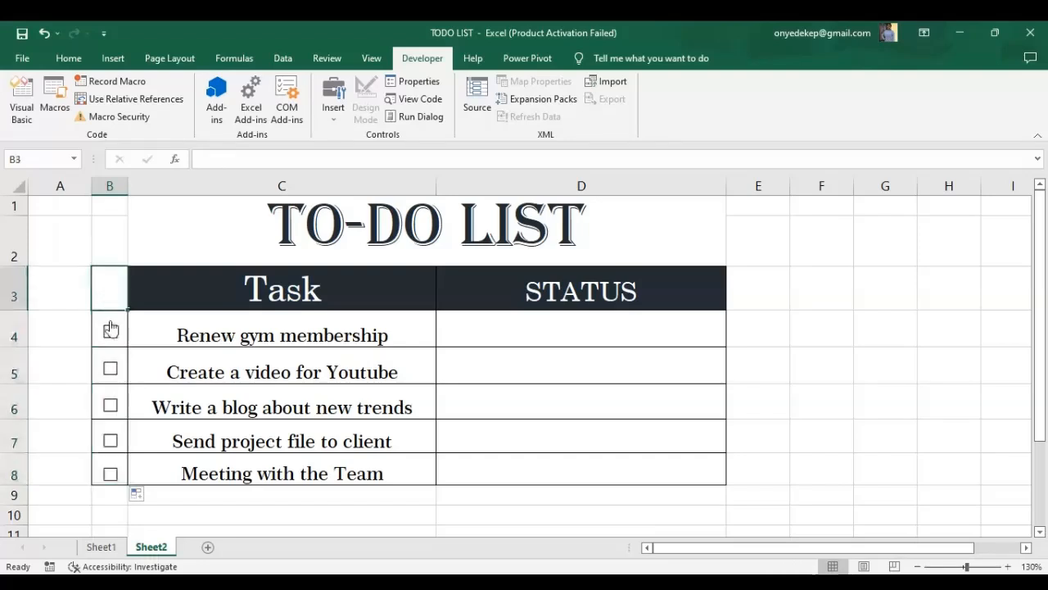
{"action": "left_click", "coordinate": [111, 335]}
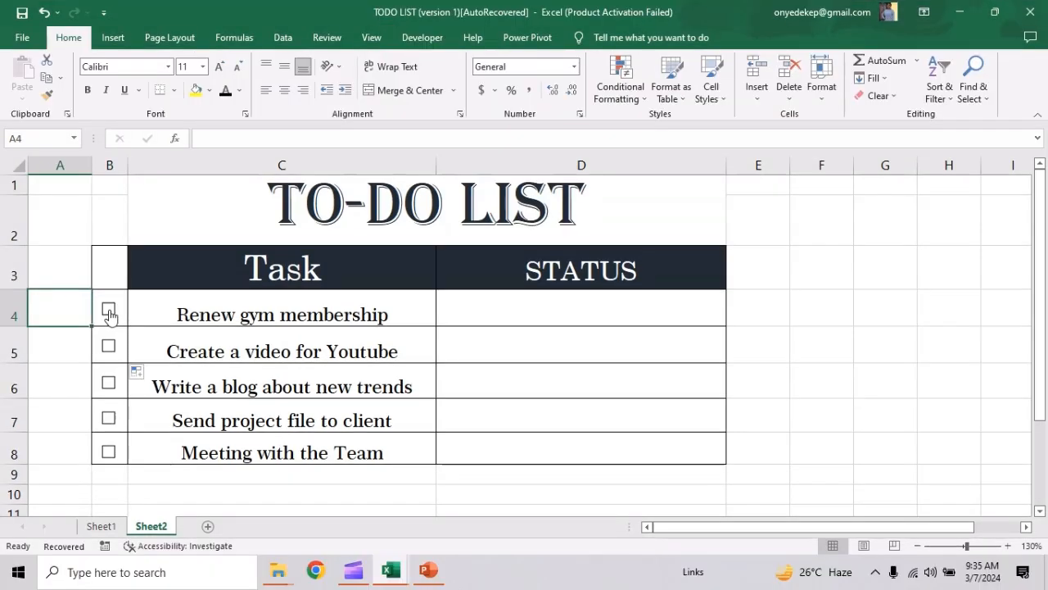
Link the B4 check box to cell $B4 in its Format Control settings.
{"action": "right_click", "coordinate": [110, 314]}
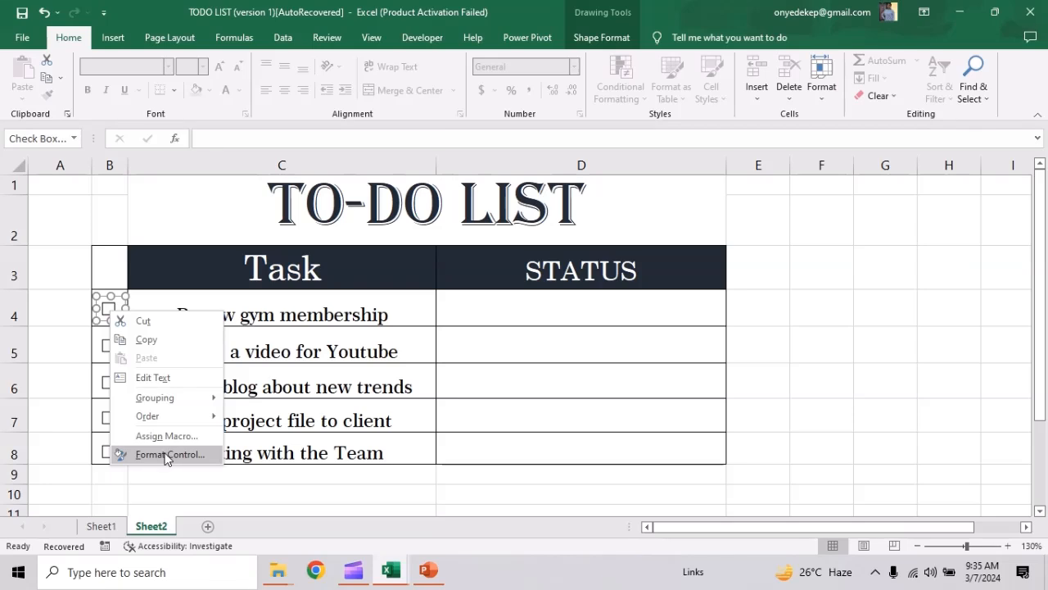
{"action": "left_click", "coordinate": [168, 455]}
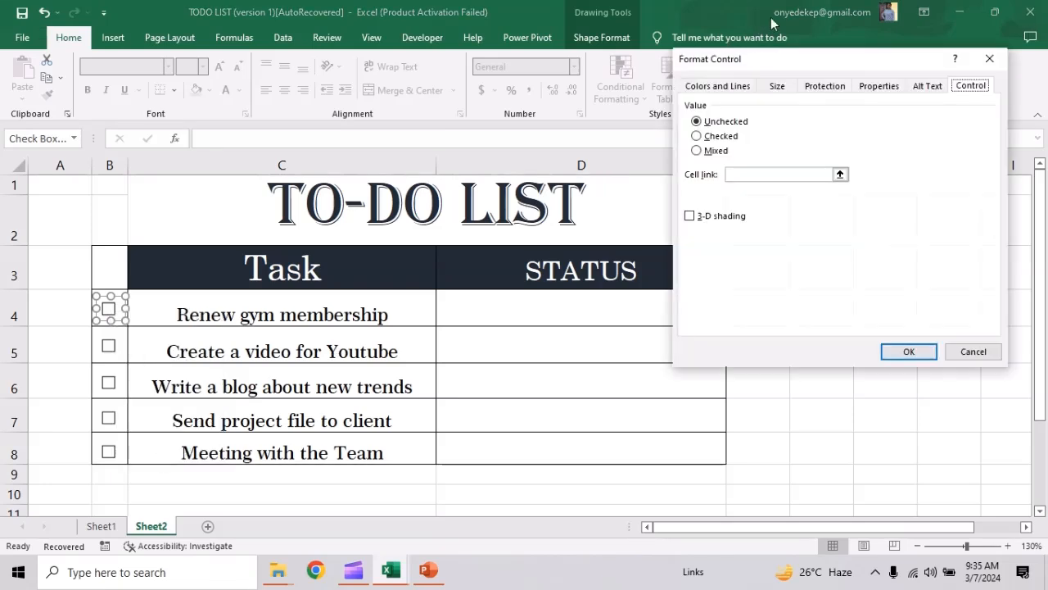
{"action": "left_click_drag", "start_coordinate": [788, 63], "coordinate": [550, 90]}
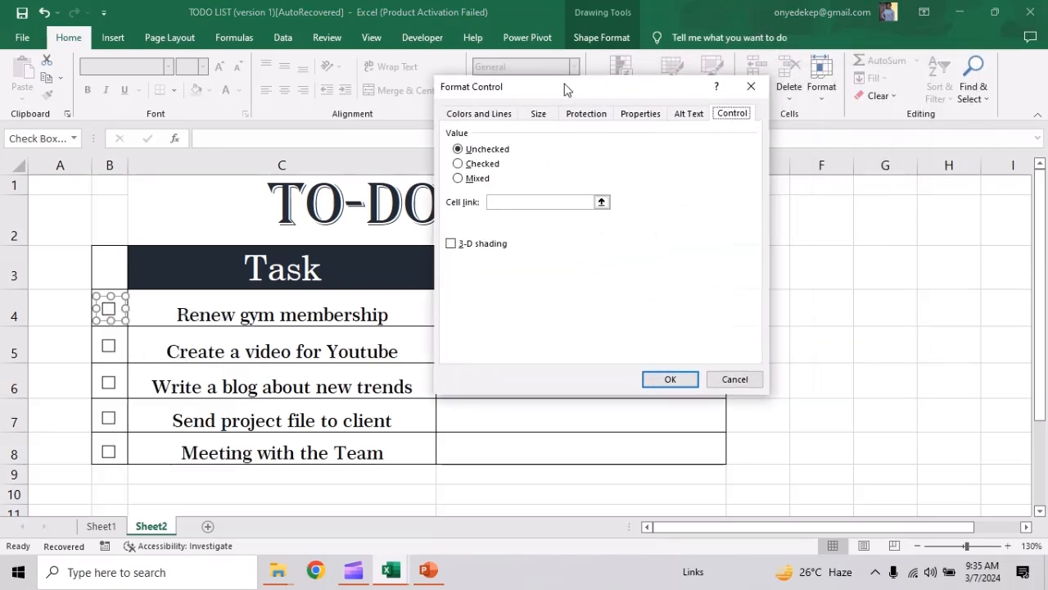
{"action": "left_click", "coordinate": [546, 202]}
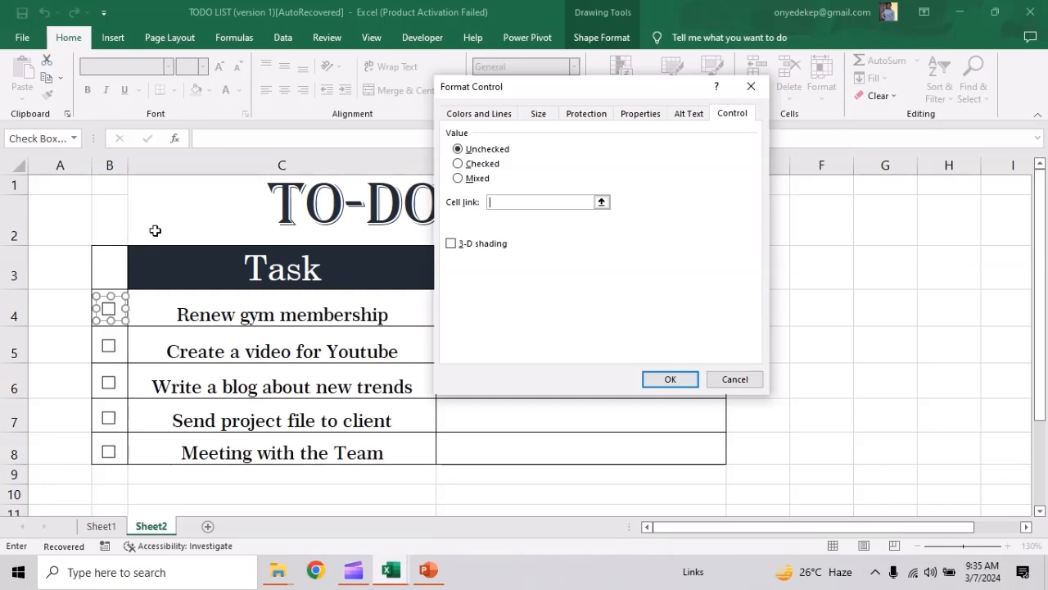
{"action": "type", "text": "$B4"}
{"action": "left_click", "coordinate": [653, 383]}
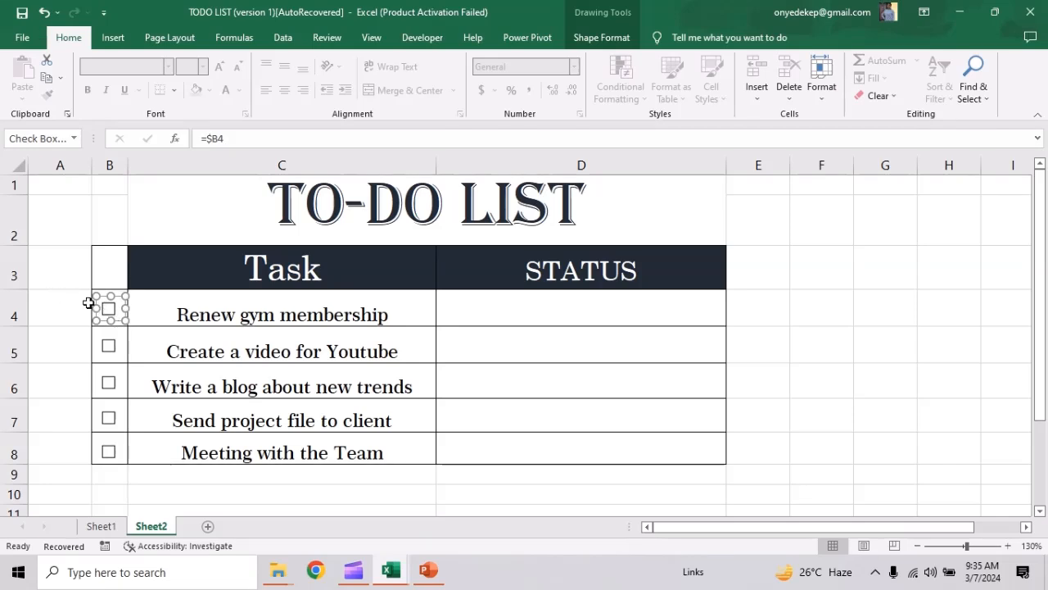
Toggle the B4 check box to test its cell link.
{"action": "left_click", "coordinate": [57, 294]}
{"action": "left_click", "coordinate": [108, 309]}
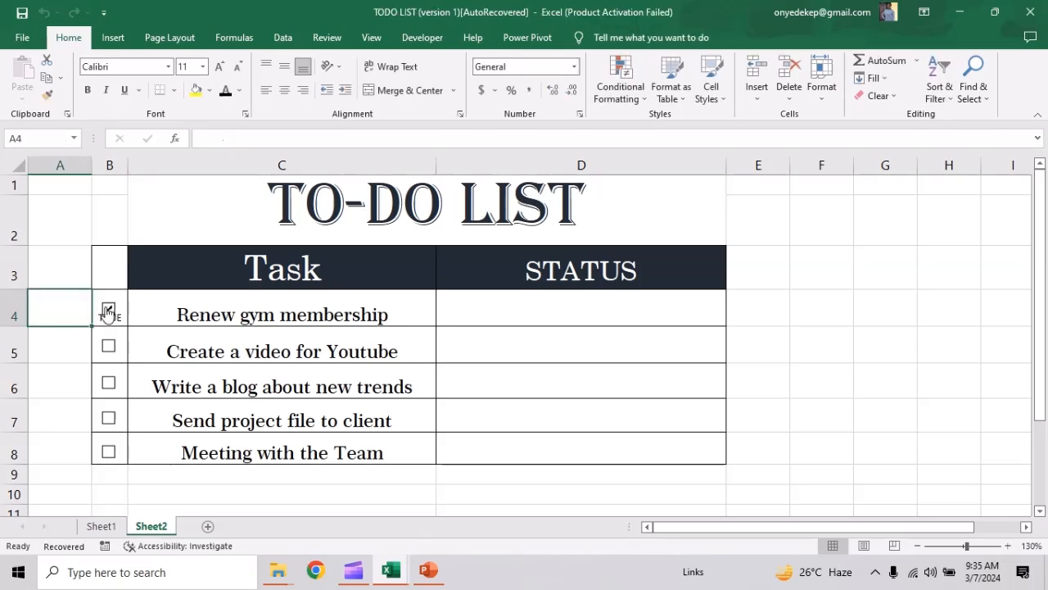
{"action": "left_click", "coordinate": [109, 310]}
{"action": "left_click", "coordinate": [109, 311]}
{"action": "left_click", "coordinate": [109, 311]}
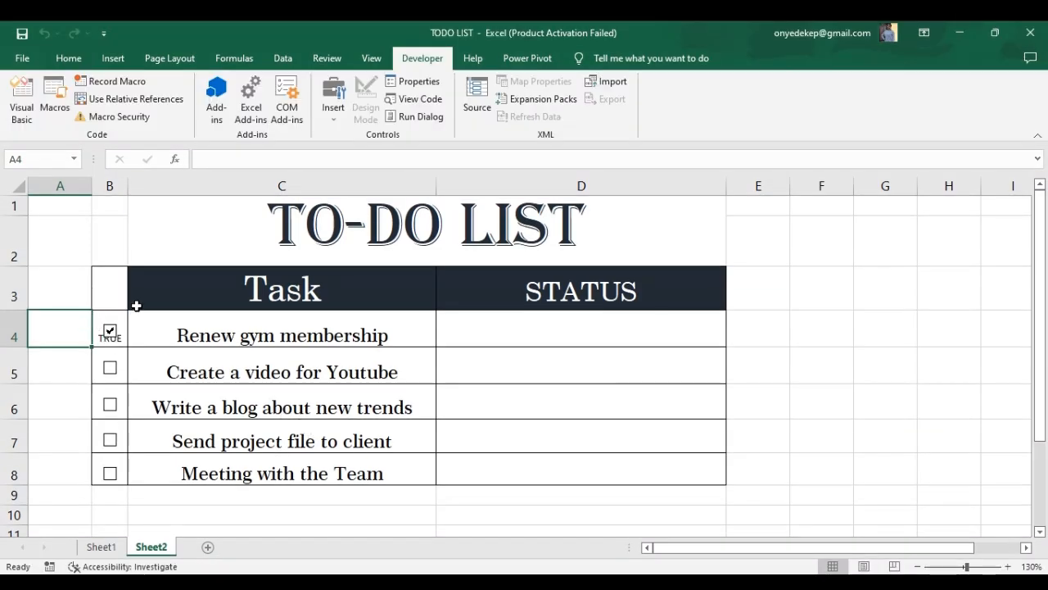
Toggle the B4 check box on and off again to check its linked TRUE/FALSE value.
{"action": "right_click", "coordinate": [108, 369]}
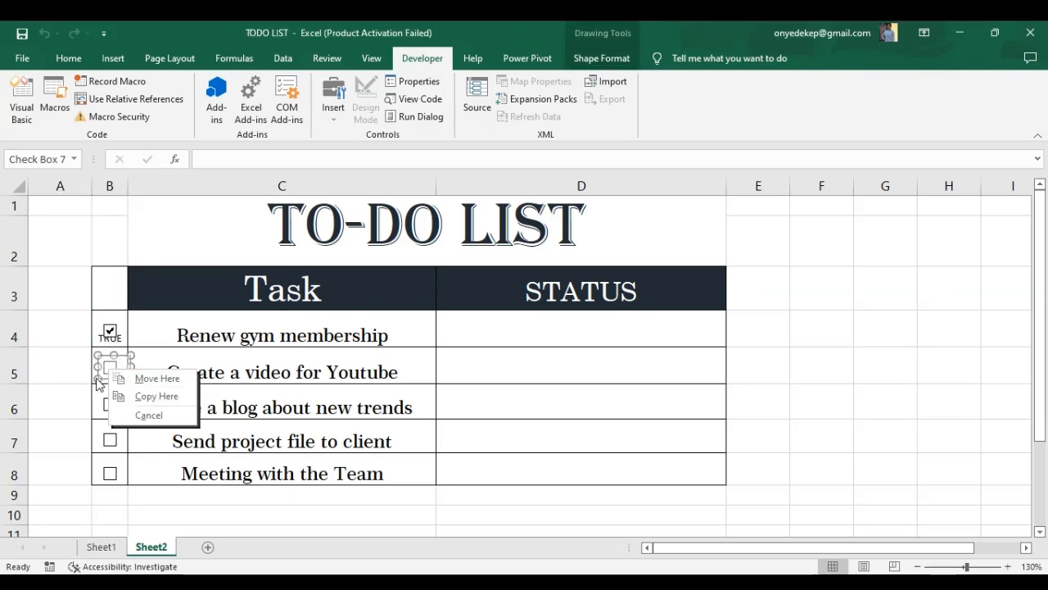
{"action": "key", "text": "Escape"}
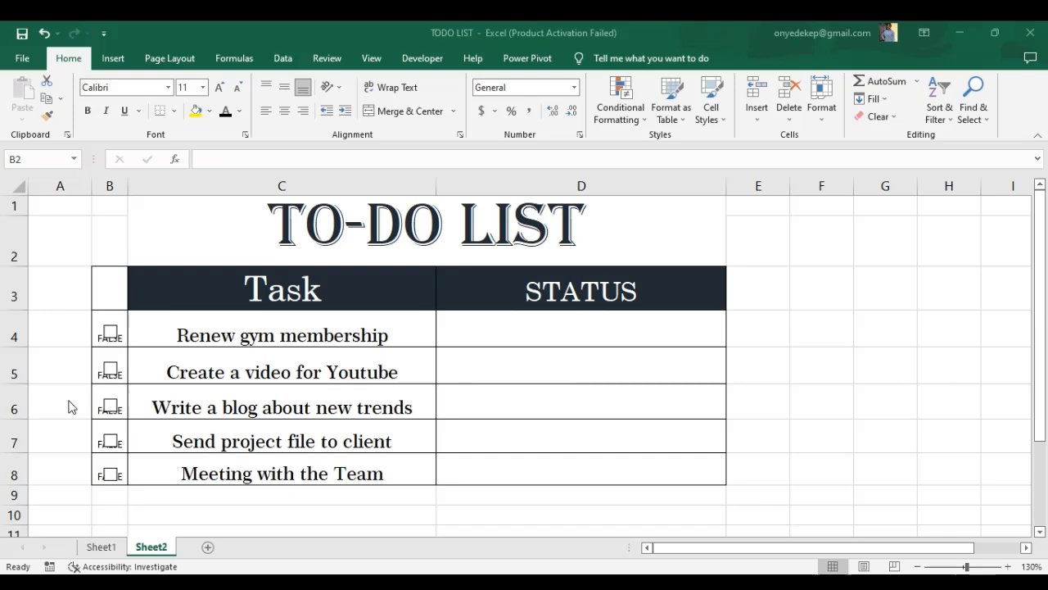
{"action": "left_click", "coordinate": [112, 335]}
{"action": "left_click", "coordinate": [111, 334]}
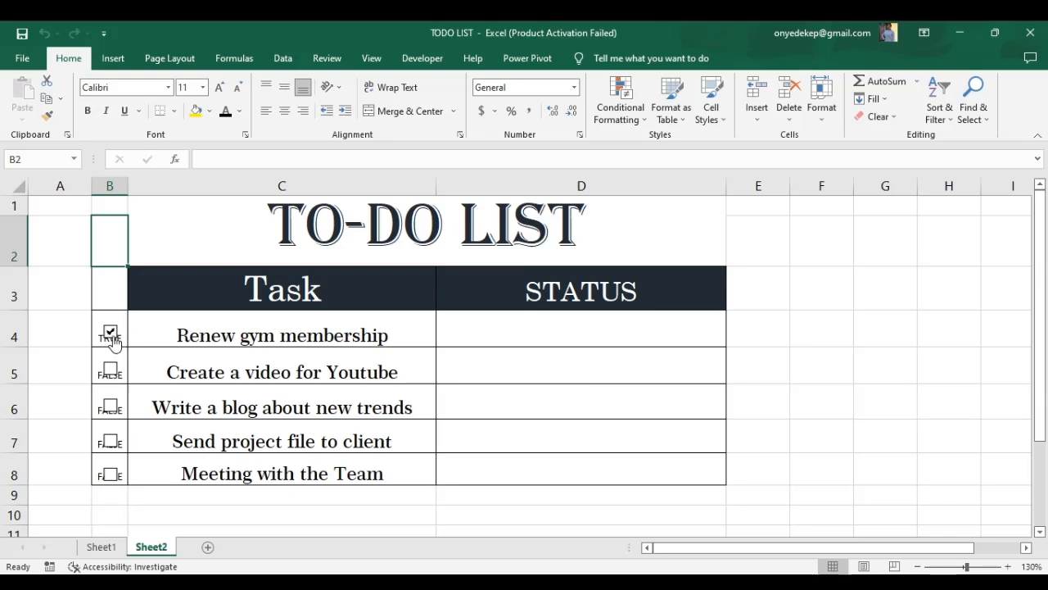
{"action": "left_click", "coordinate": [111, 334]}
Enter the formula =IF(B4=TRUE,"TASK COMPLETED","TASK PENDING") in status cell D4.
{"action": "left_click", "coordinate": [520, 328]}
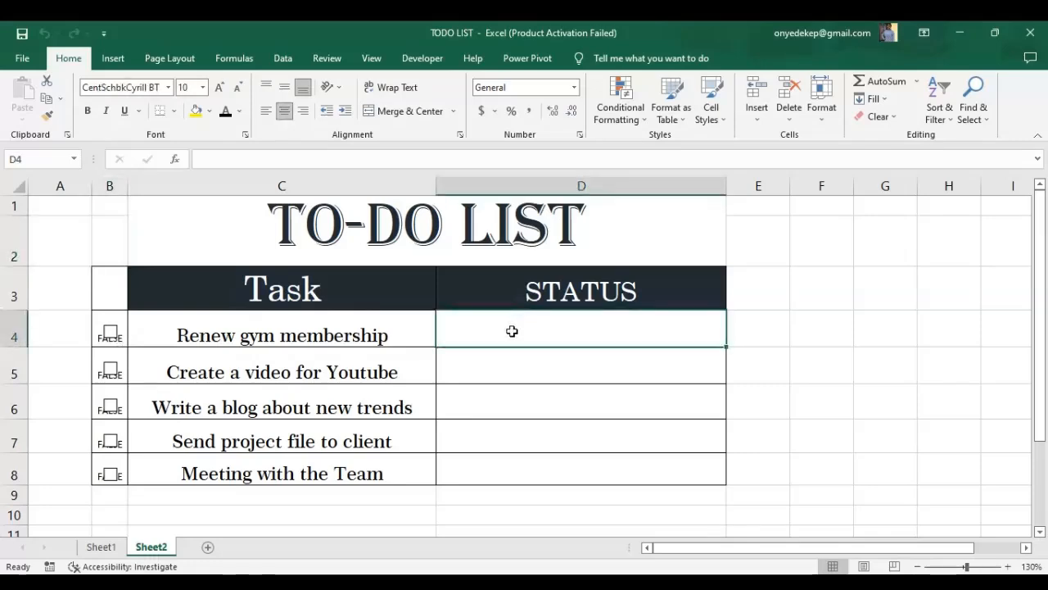
{"action": "type", "text": "="}
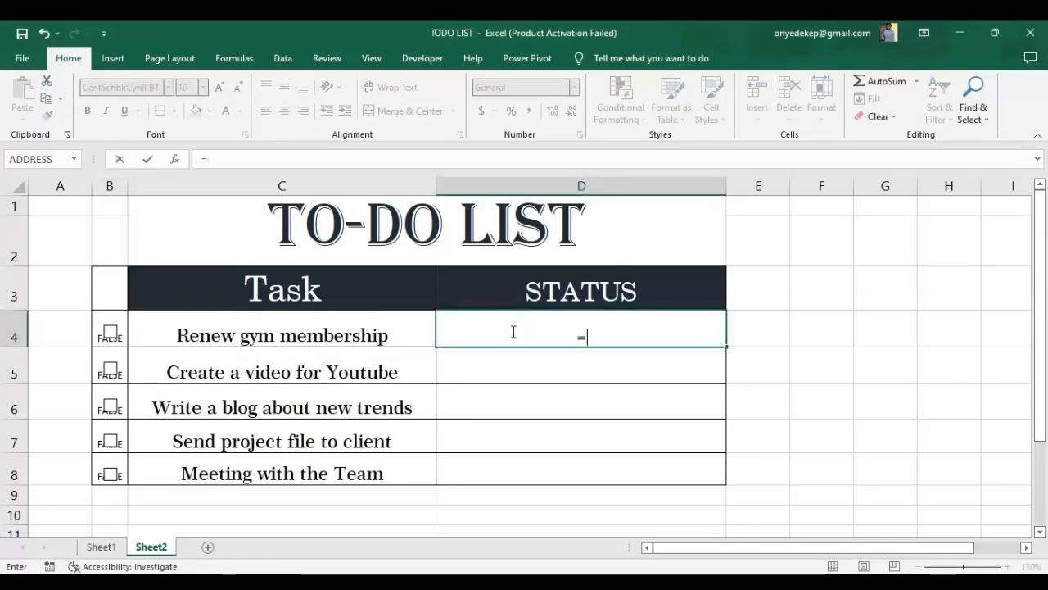
{"action": "type", "text": "if"}
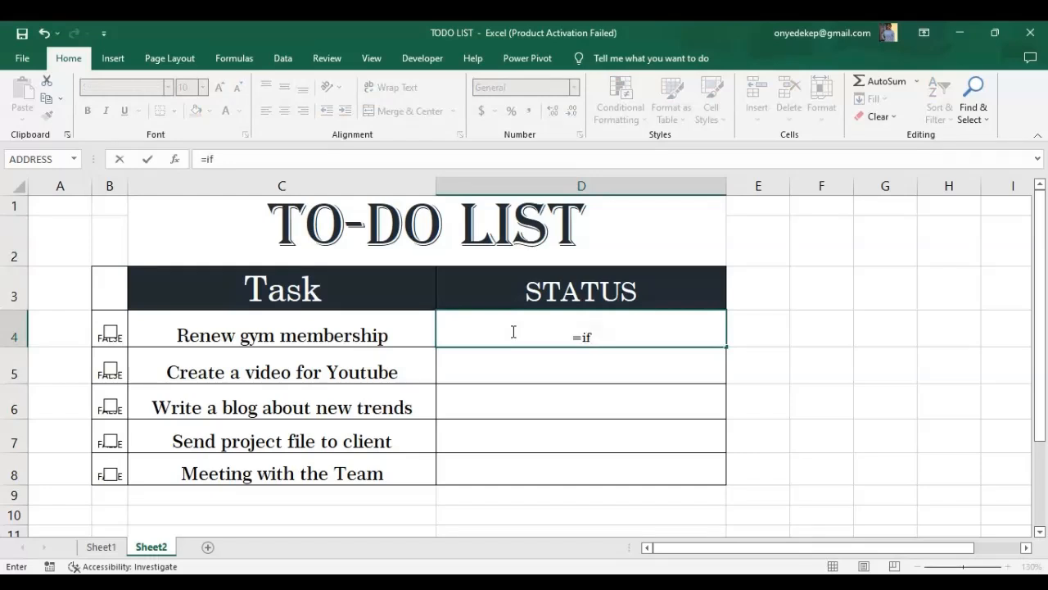
{"action": "type", "text": "("}
{"action": "type", "text": "b"}
{"action": "key", "text": "BackSpace"}
{"action": "type", "text": "B4"}
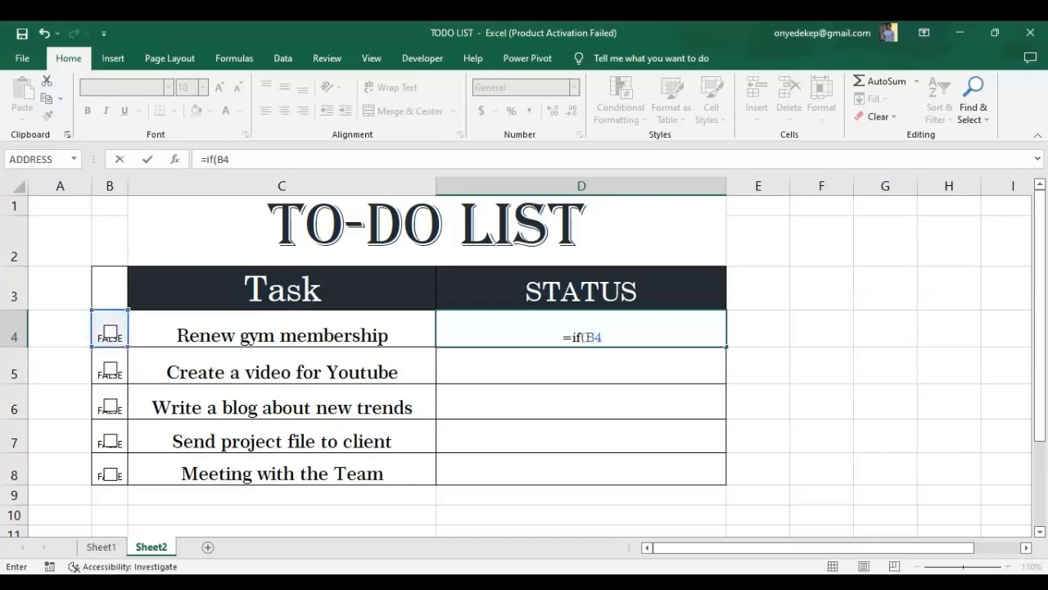
{"action": "type", "text": "=Tr"}
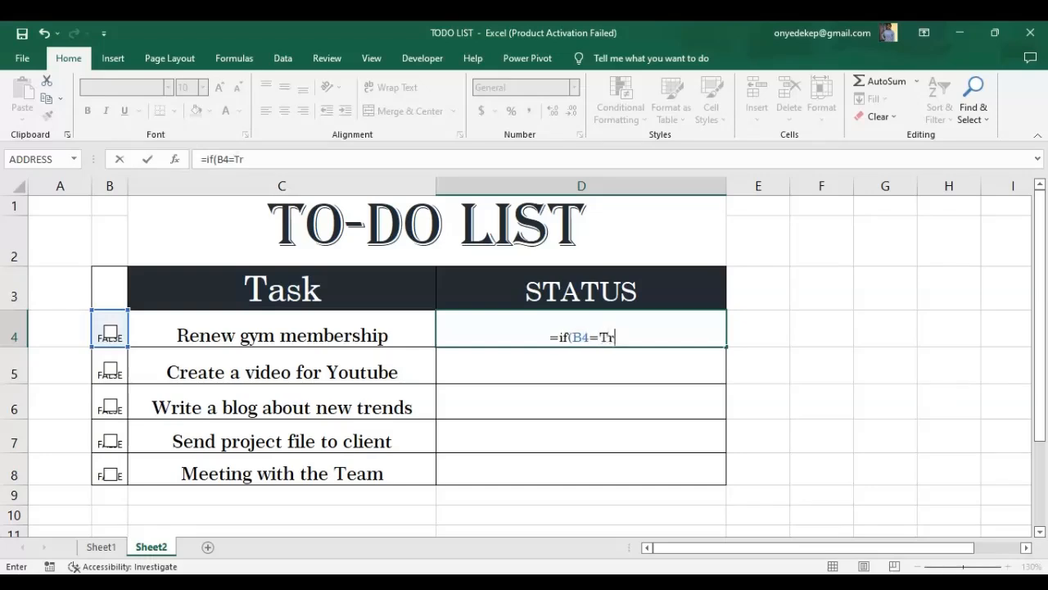
{"action": "type", "text": "ue"}
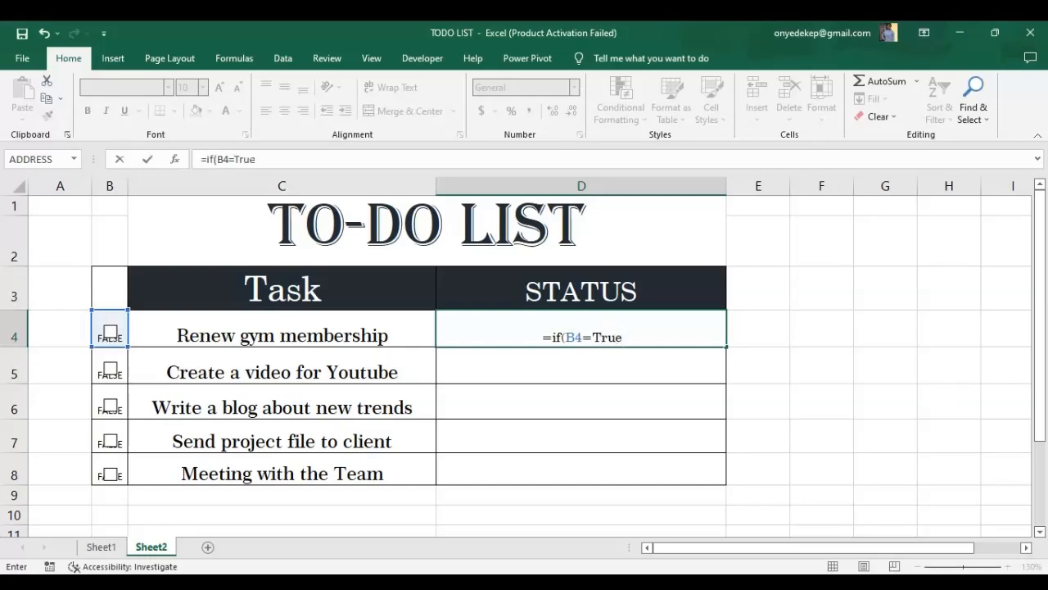
{"action": "type", "text": ",\""}
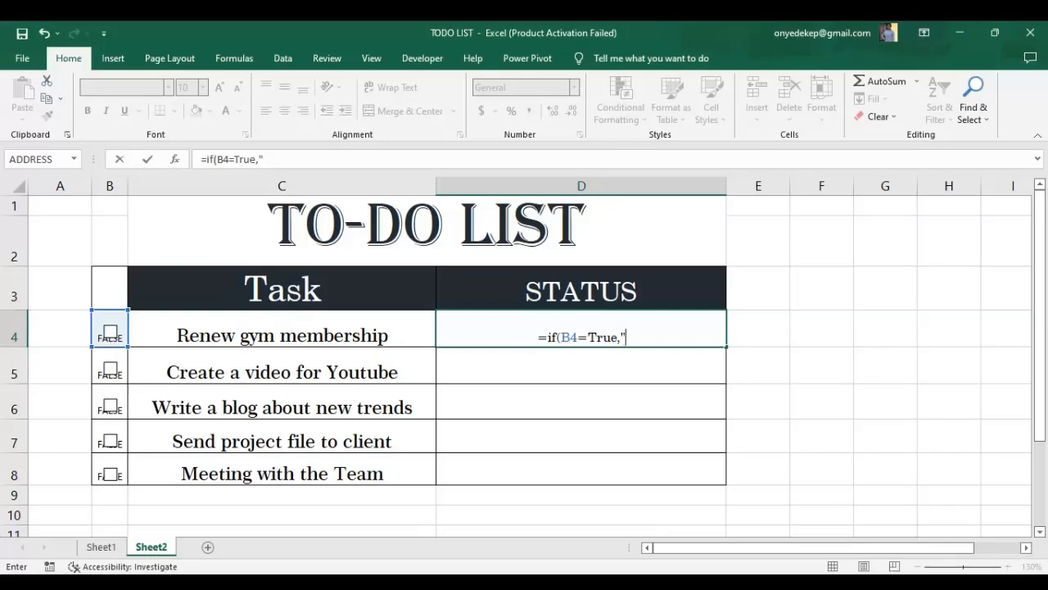
{"action": "type", "text": "TA"}
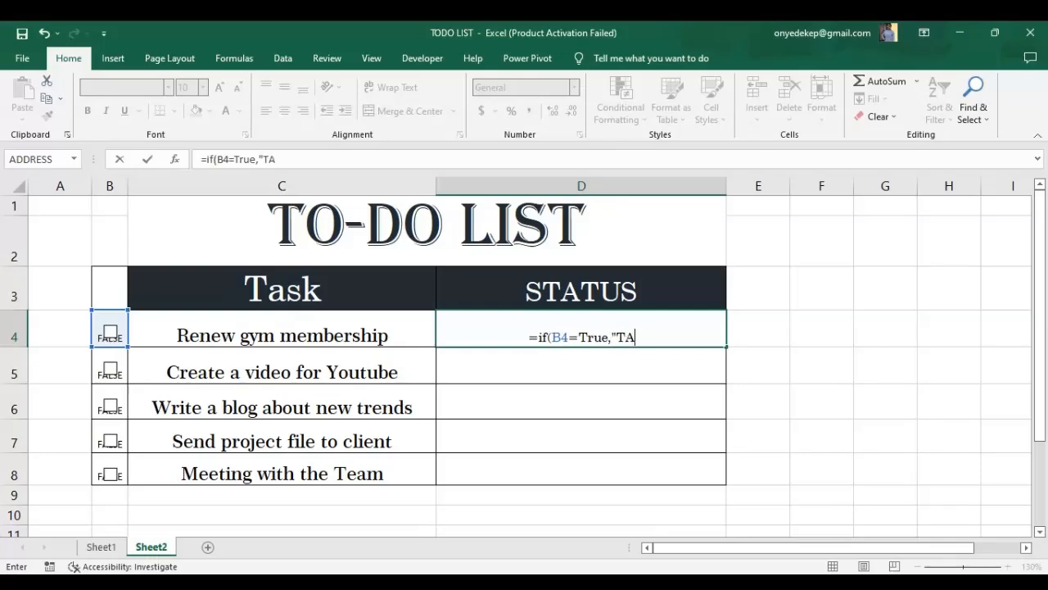
{"action": "type", "text": "SK COMPLETE"}
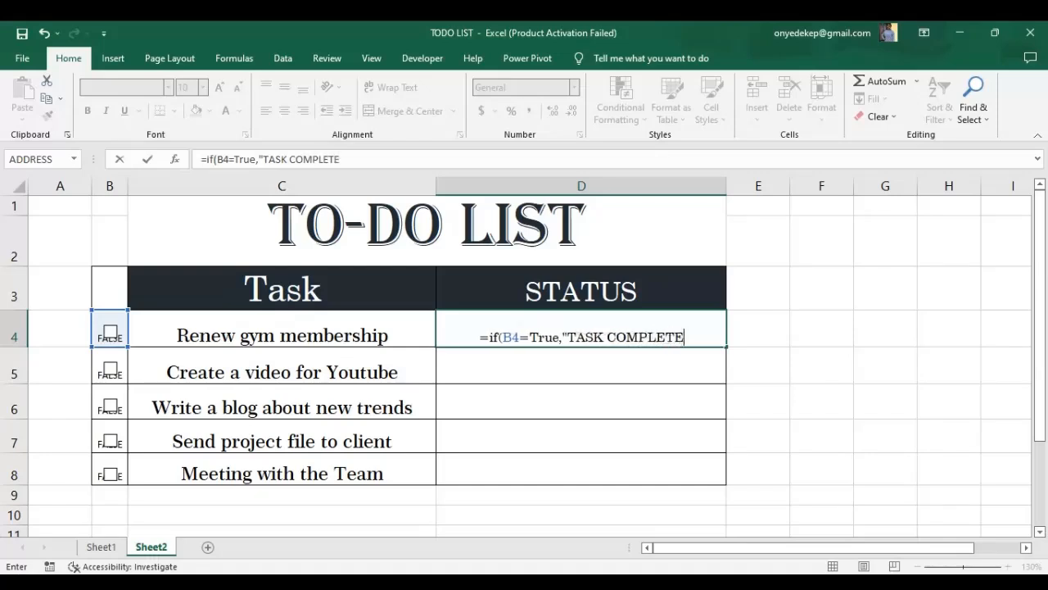
{"action": "type", "text": "D"}
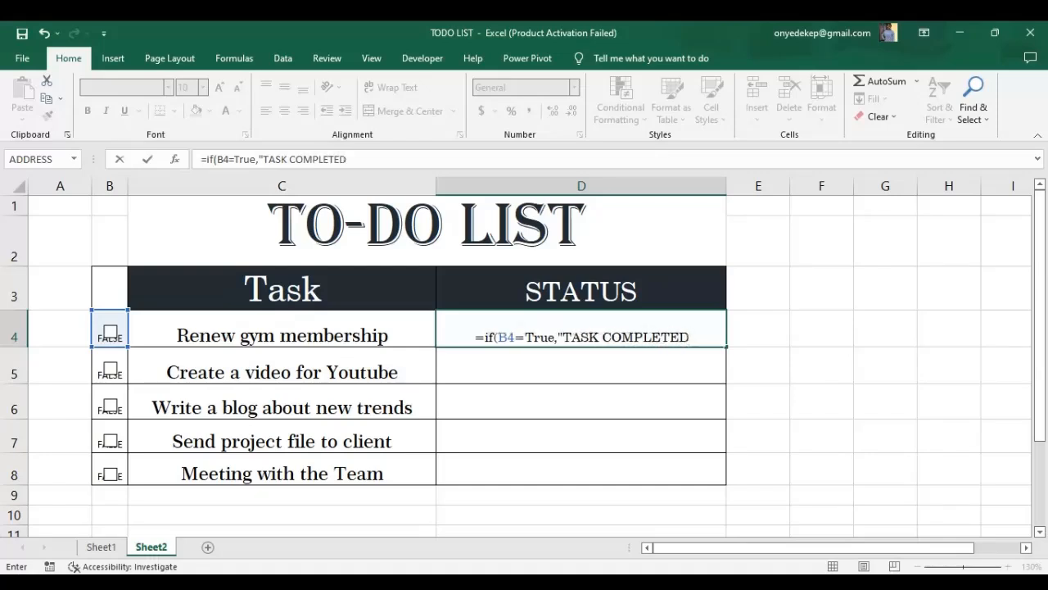
{"action": "type", "text": "\","}
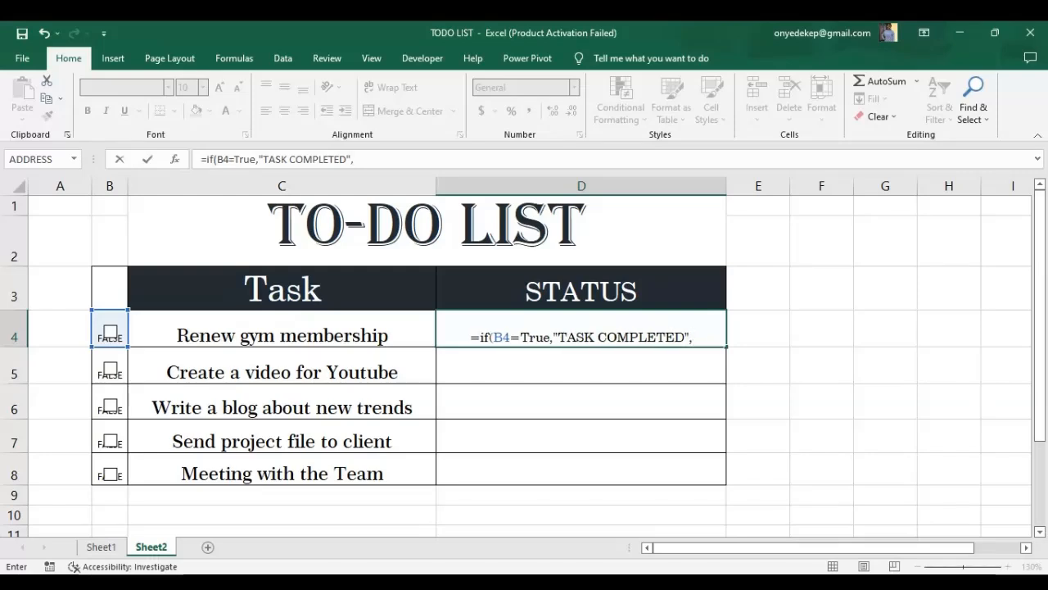
{"action": "type", "text": "TASK"}
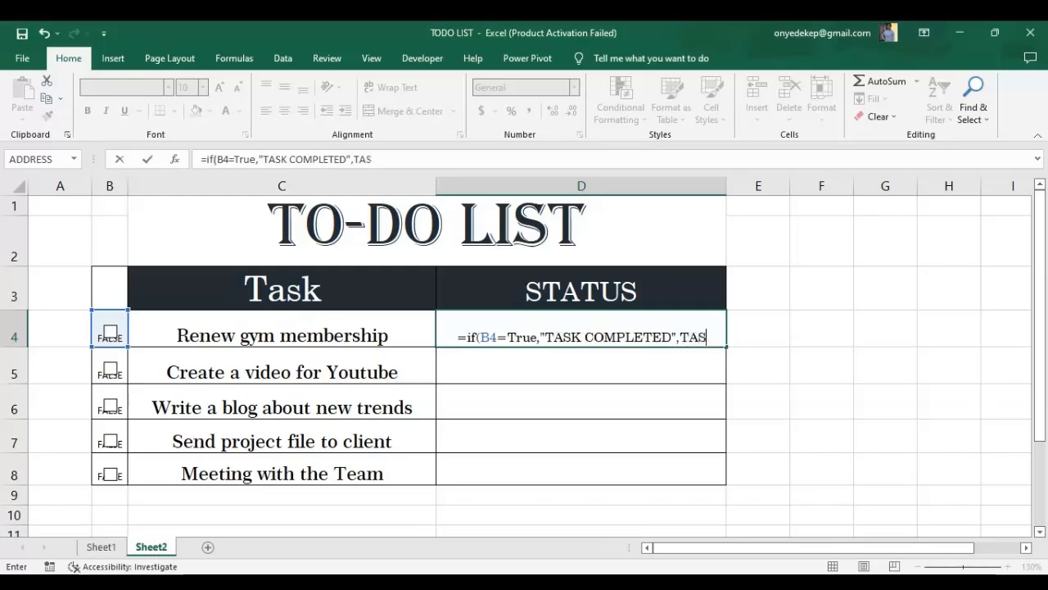
{"action": "type", "text": " P"}
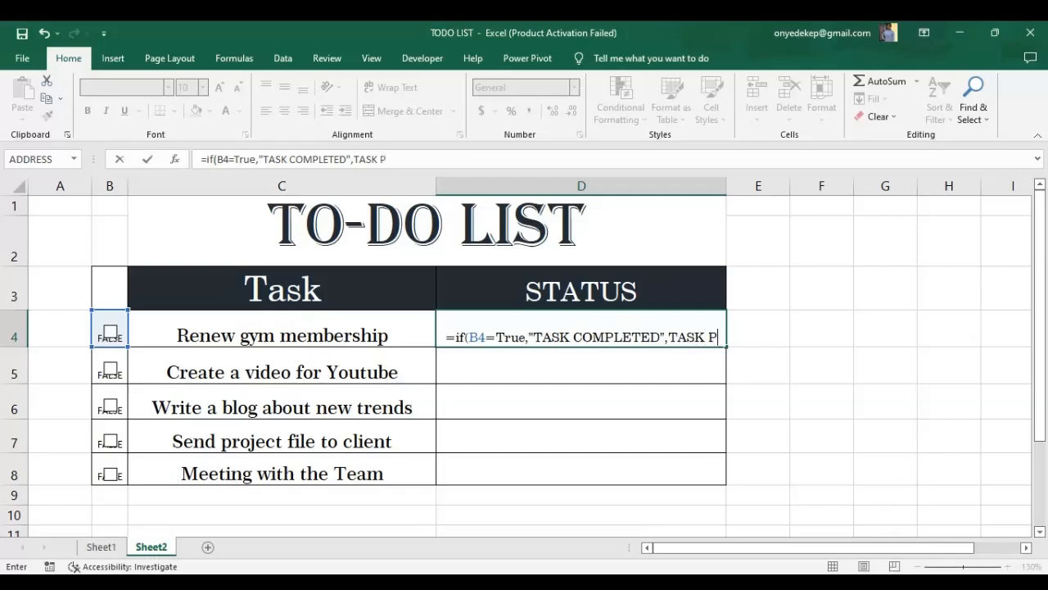
{"action": "type", "text": "ENDIN"}
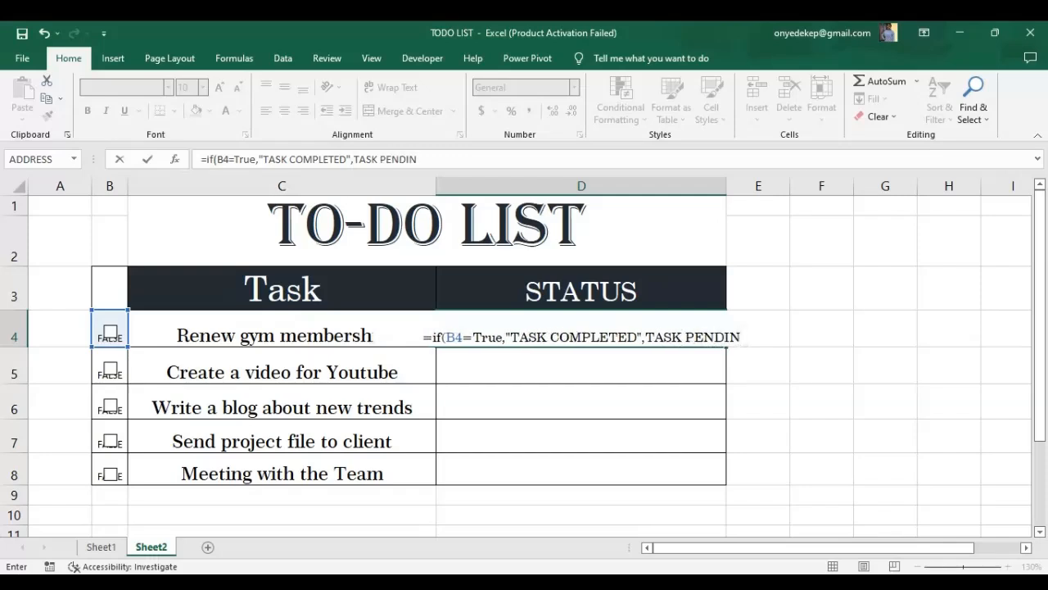
{"action": "type", "text": "G"}
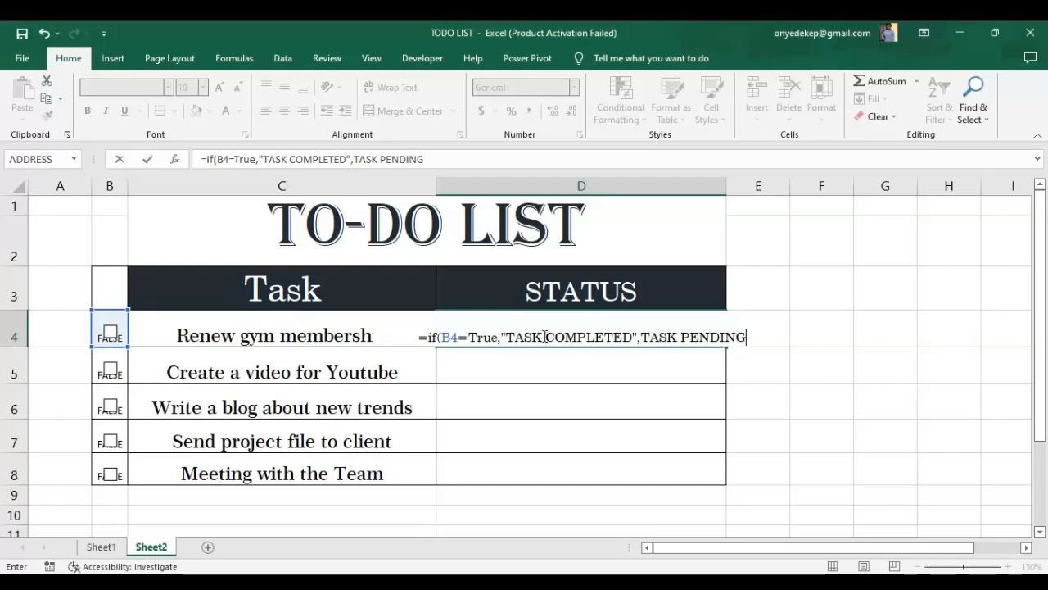
{"action": "left_click", "coordinate": [641, 339]}
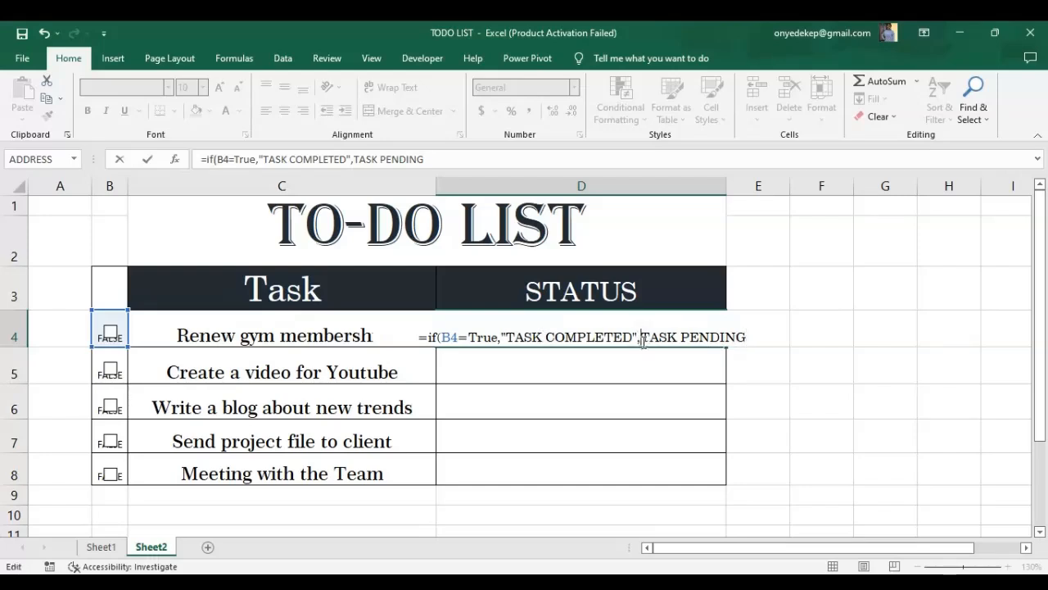
{"action": "type", "text": "\""}
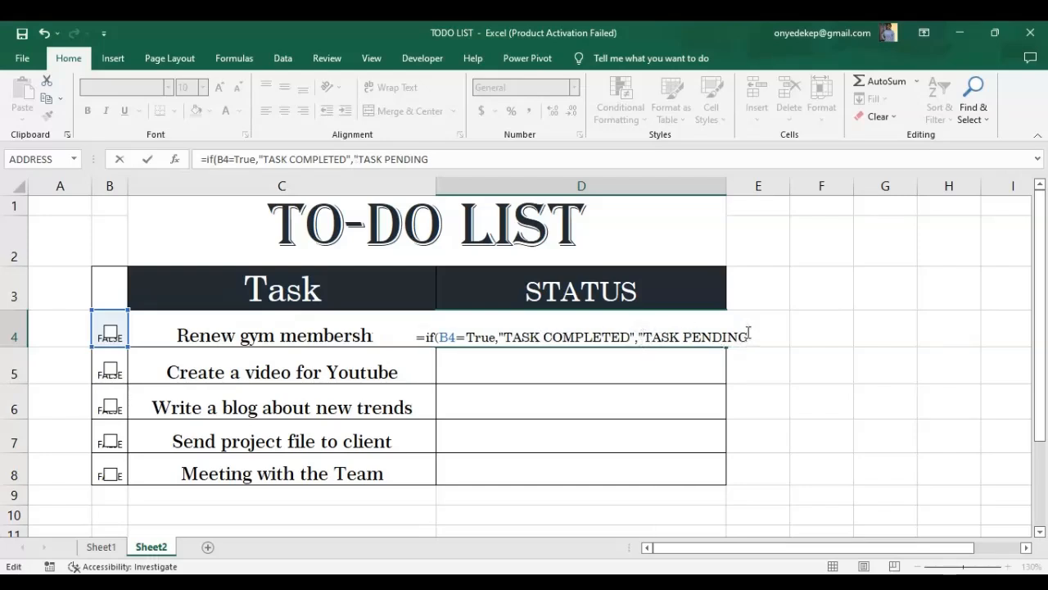
{"action": "type", "text": "\""}
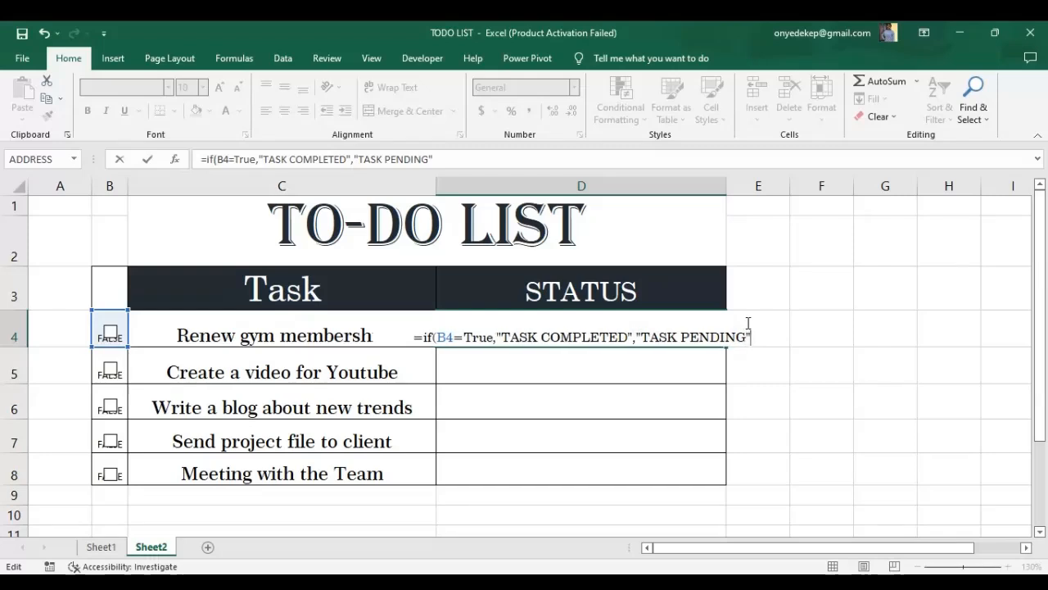
{"action": "type", "text": ")"}
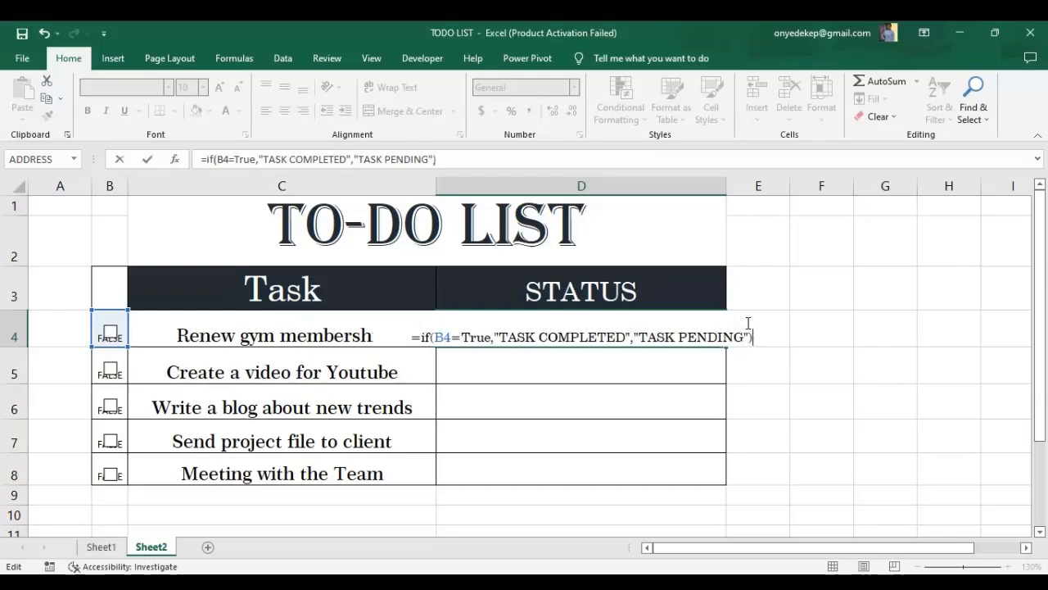
{"action": "key", "text": "Return"}
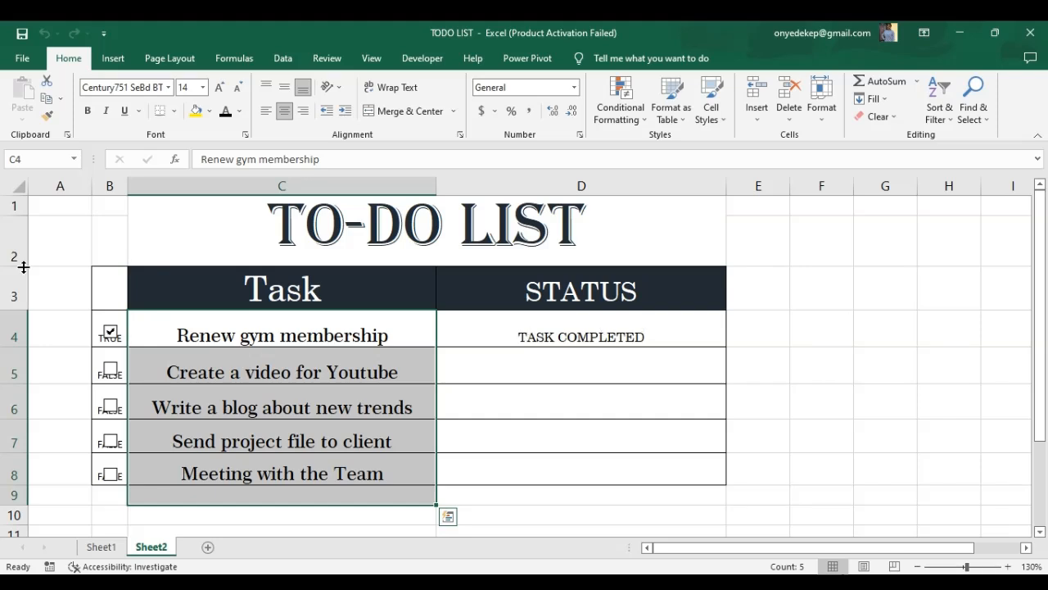
Fill the status formula from D4 down to D8 and test it by toggling the B4 check box.
{"action": "left_click", "coordinate": [109, 333]}
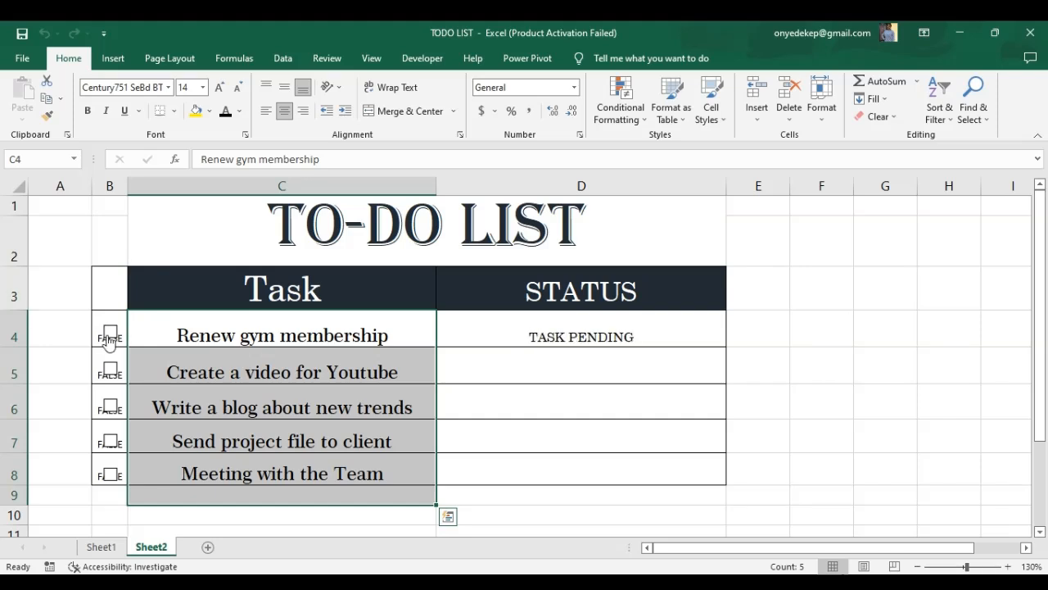
{"action": "left_click", "coordinate": [534, 341]}
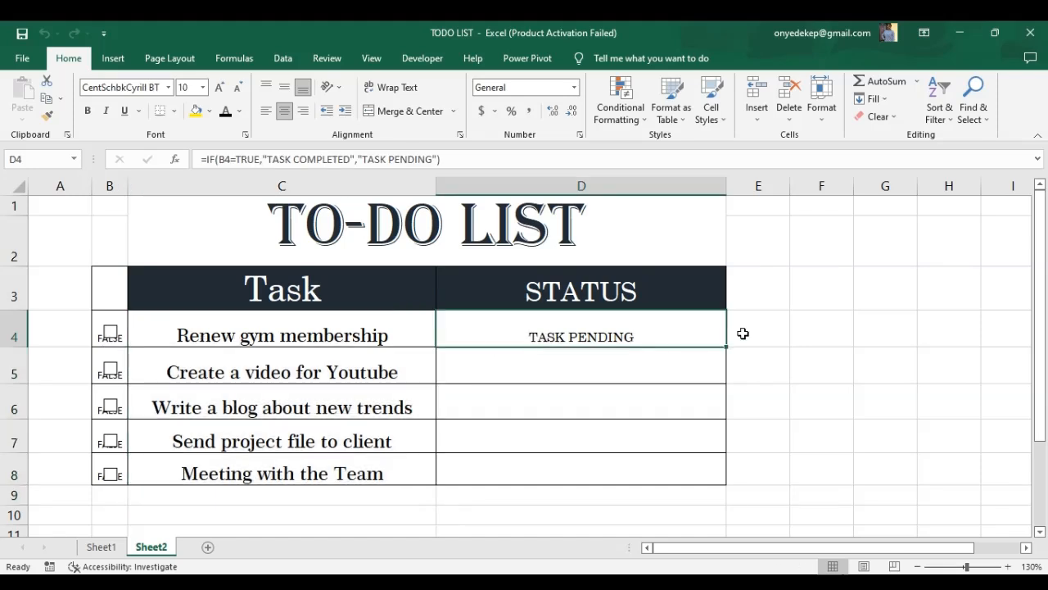
{"action": "left_click_drag", "start_coordinate": [729, 348], "coordinate": [727, 476]}
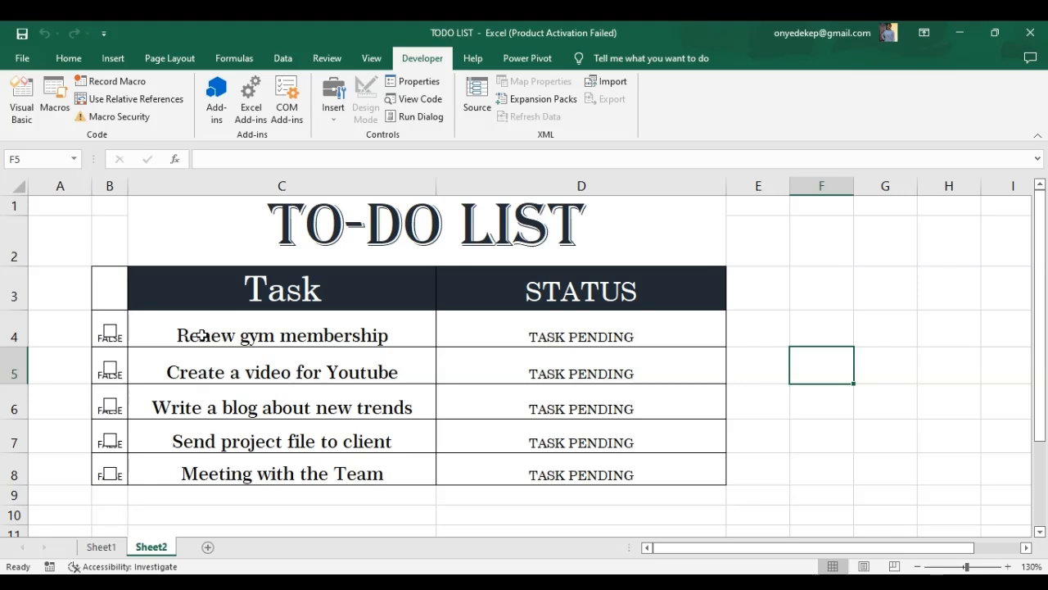
{"action": "left_click", "coordinate": [110, 332]}
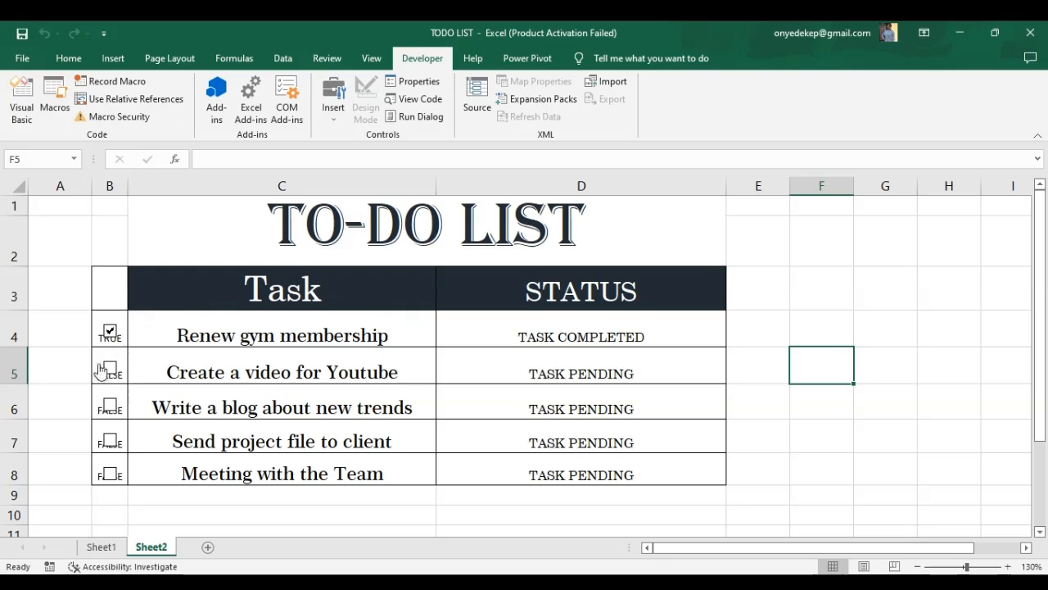
{"action": "left_click", "coordinate": [111, 336]}
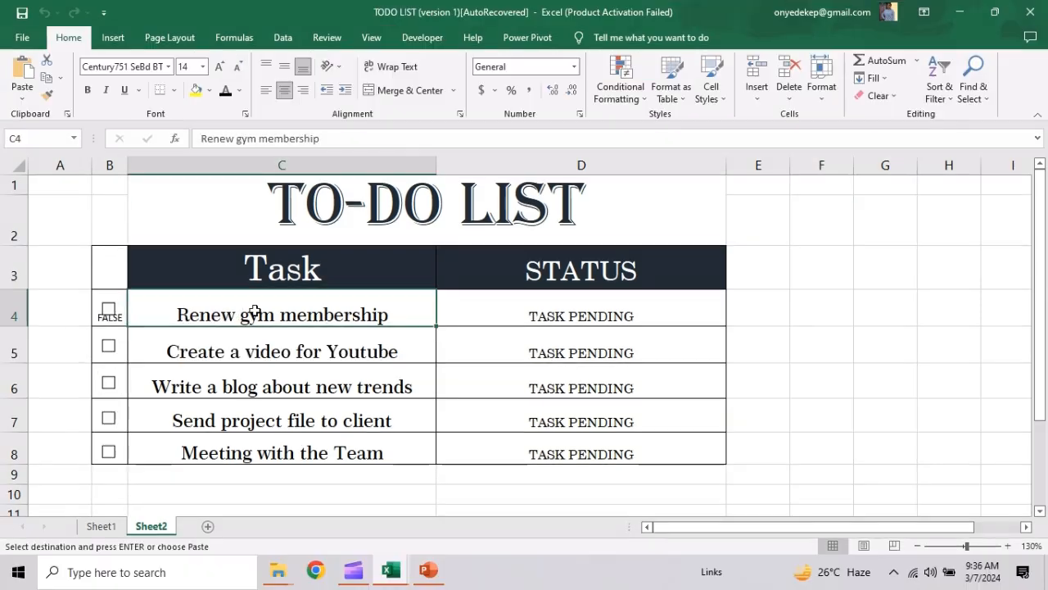
Start a new conditional formatting rule for tasks C4:C8 using the formula =$D4="TASK COMPLETED".
{"action": "left_click_drag", "start_coordinate": [251, 313], "coordinate": [259, 446]}
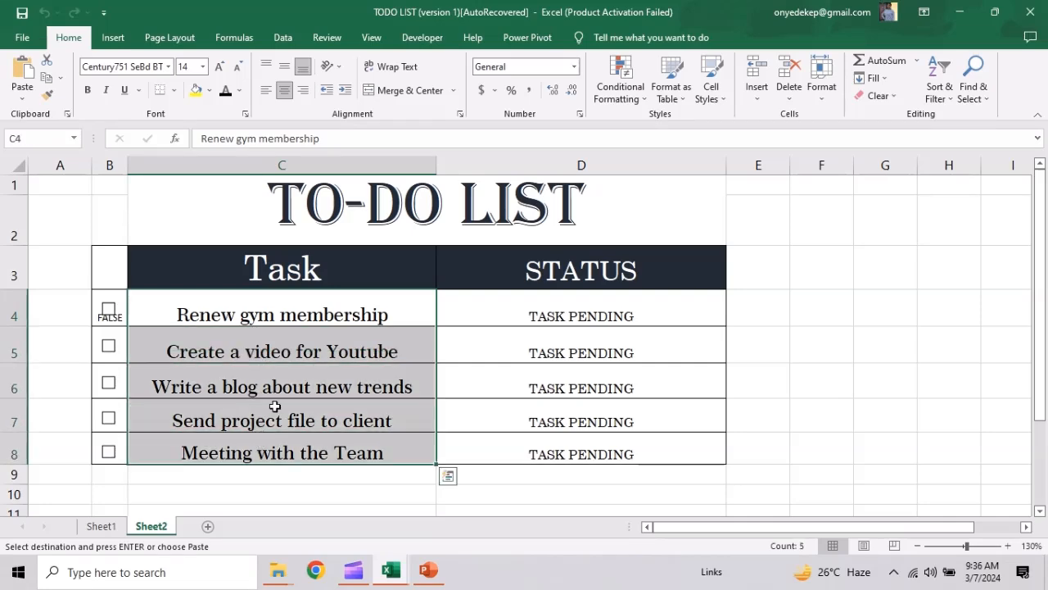
{"action": "left_click", "coordinate": [620, 86]}
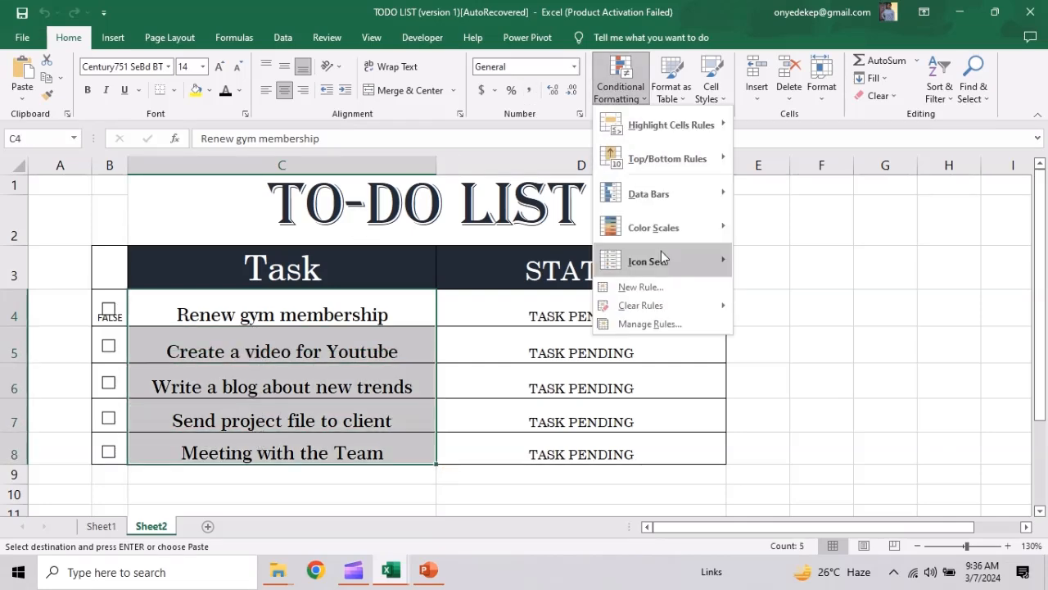
{"action": "left_click", "coordinate": [663, 285]}
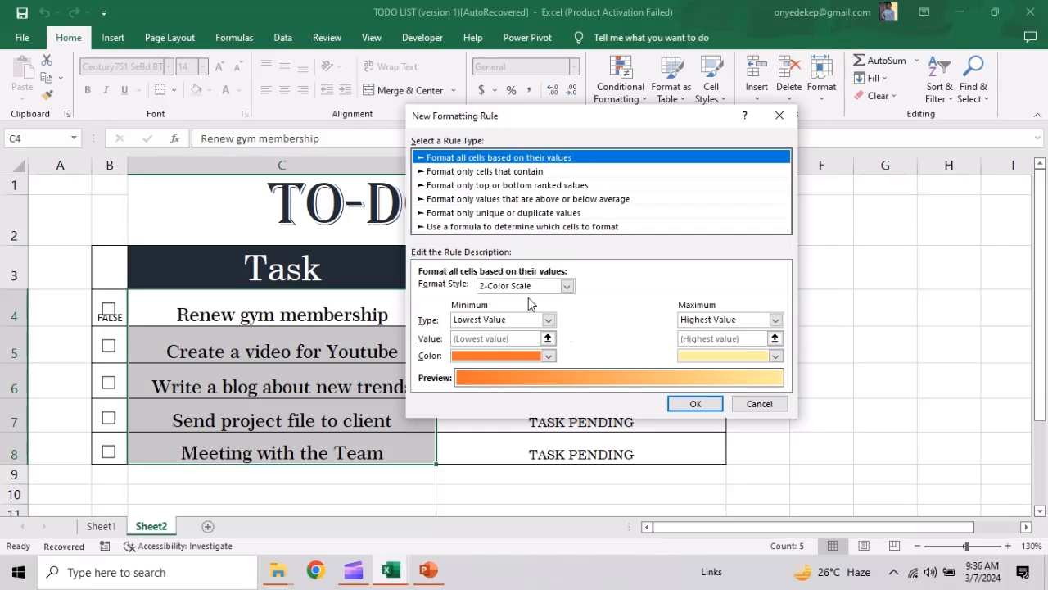
{"action": "left_click", "coordinate": [535, 227]}
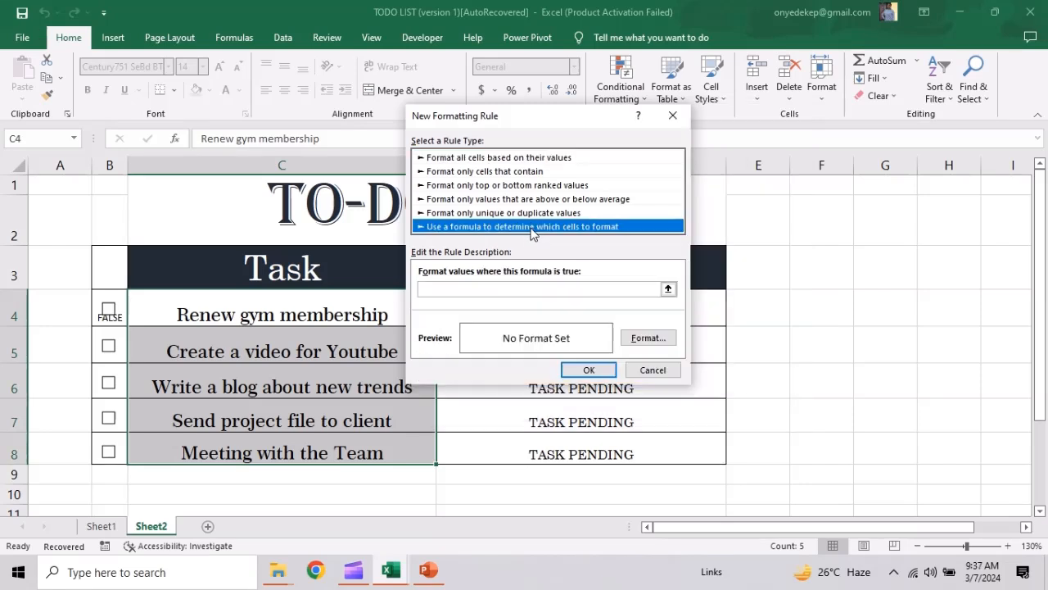
{"action": "left_click_drag", "start_coordinate": [577, 112], "coordinate": [857, 64]}
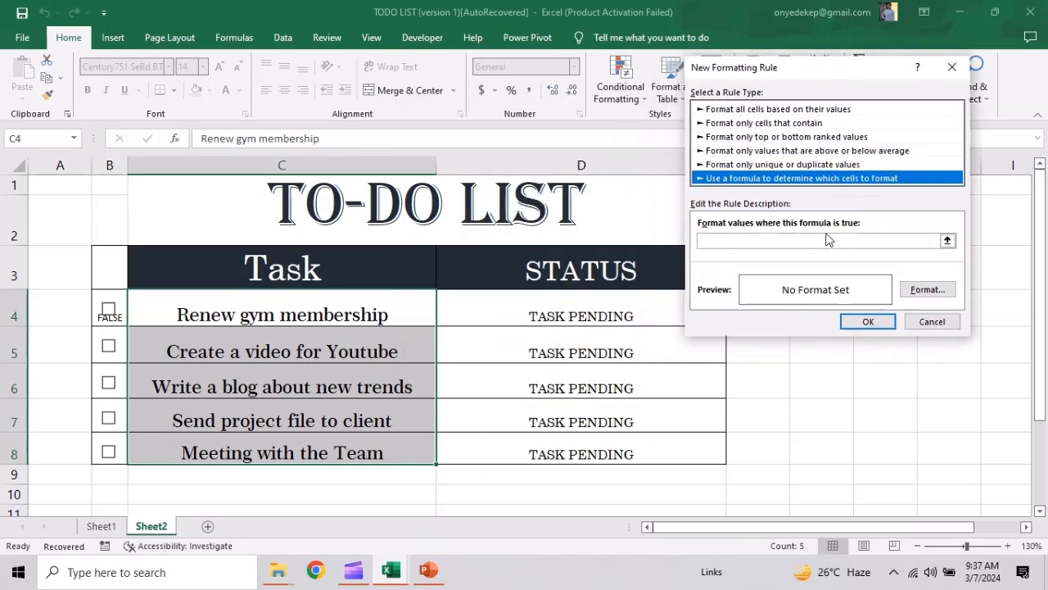
{"action": "left_click", "coordinate": [782, 242]}
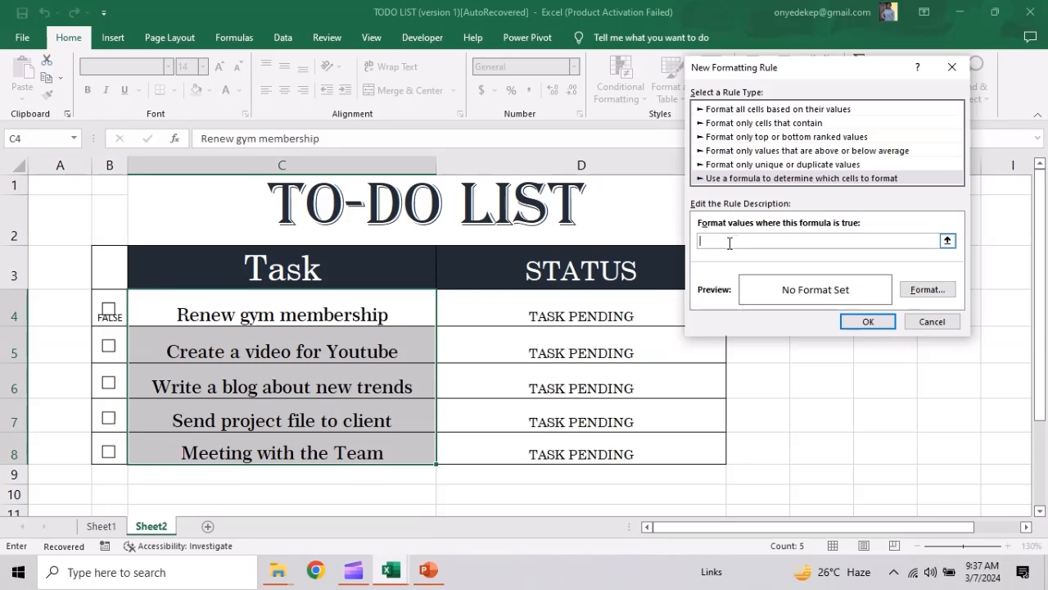
{"action": "type", "text": "="}
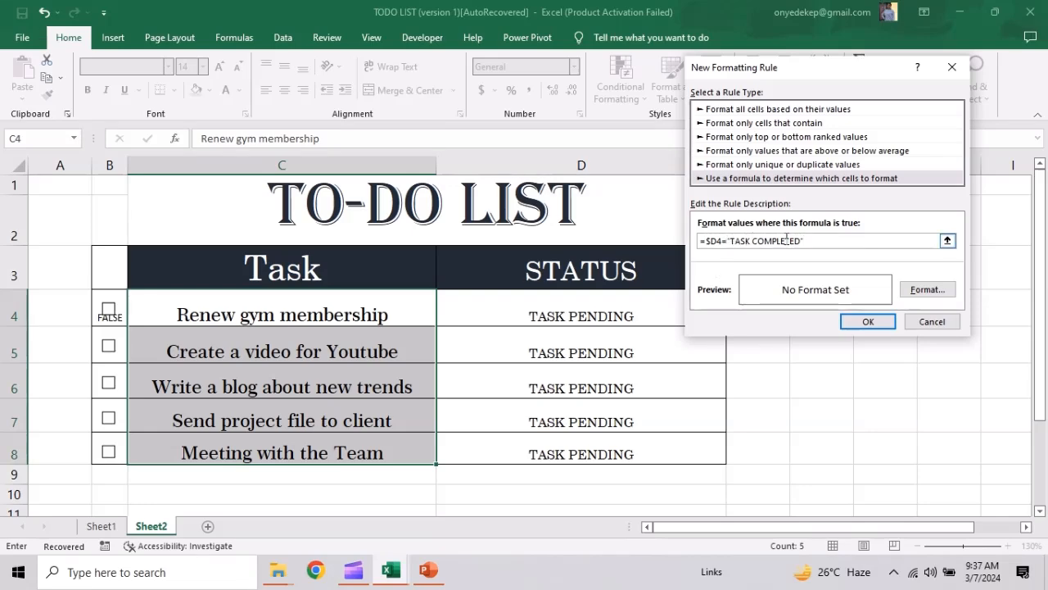
Set the rule's format to strikethrough font and apply the rule.
{"action": "left_click", "coordinate": [928, 289]}
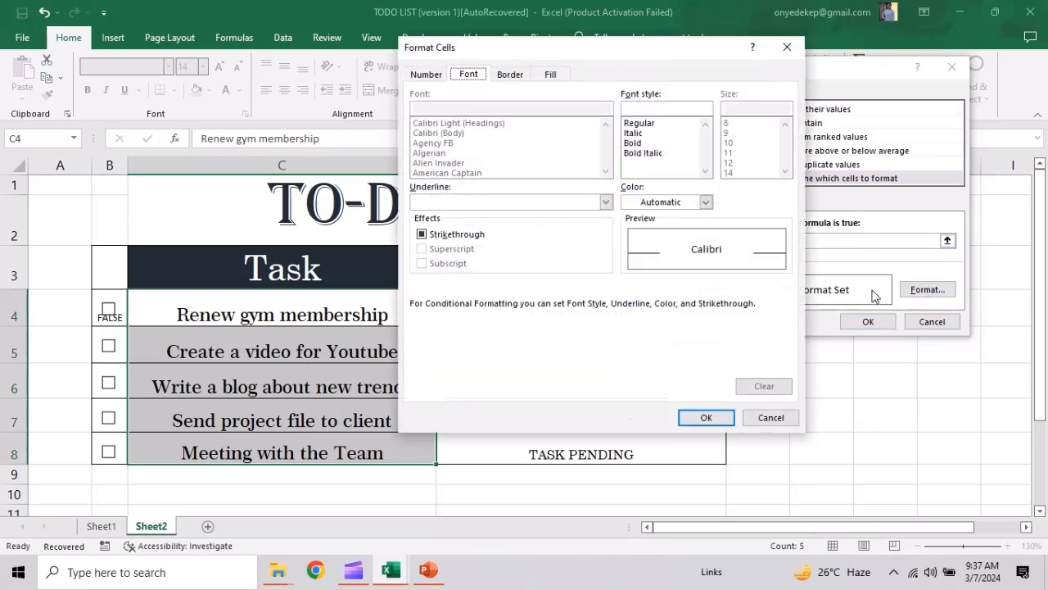
{"action": "left_click", "coordinate": [422, 234]}
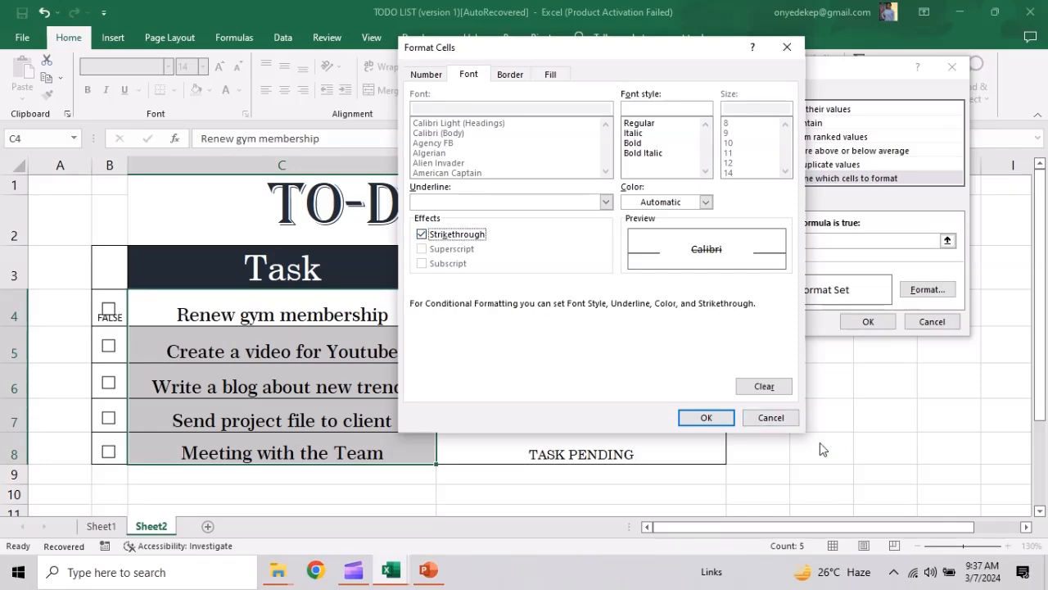
{"action": "left_click", "coordinate": [706, 418]}
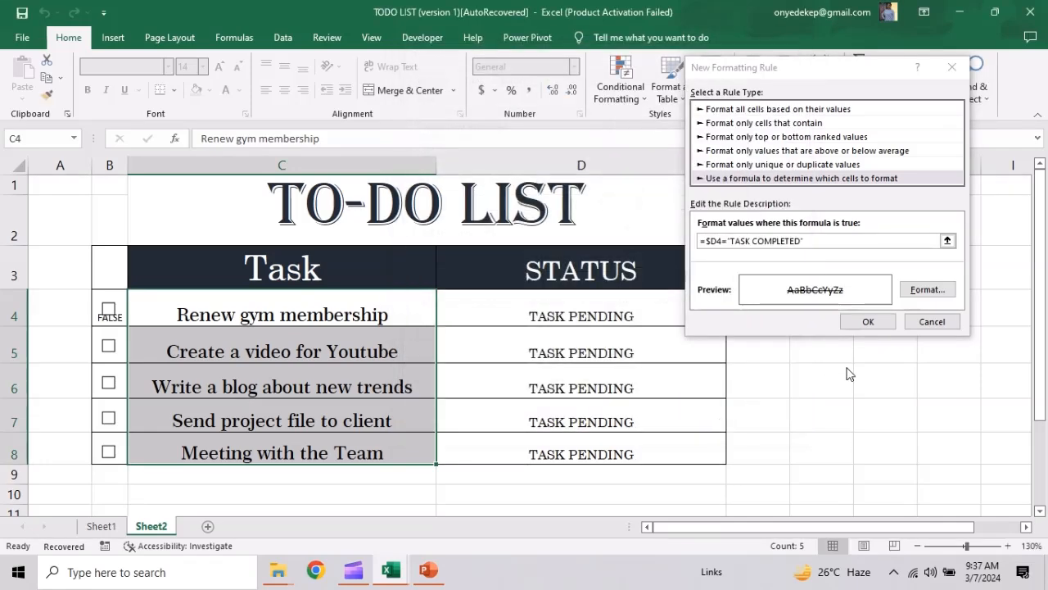
{"action": "left_click", "coordinate": [870, 322]}
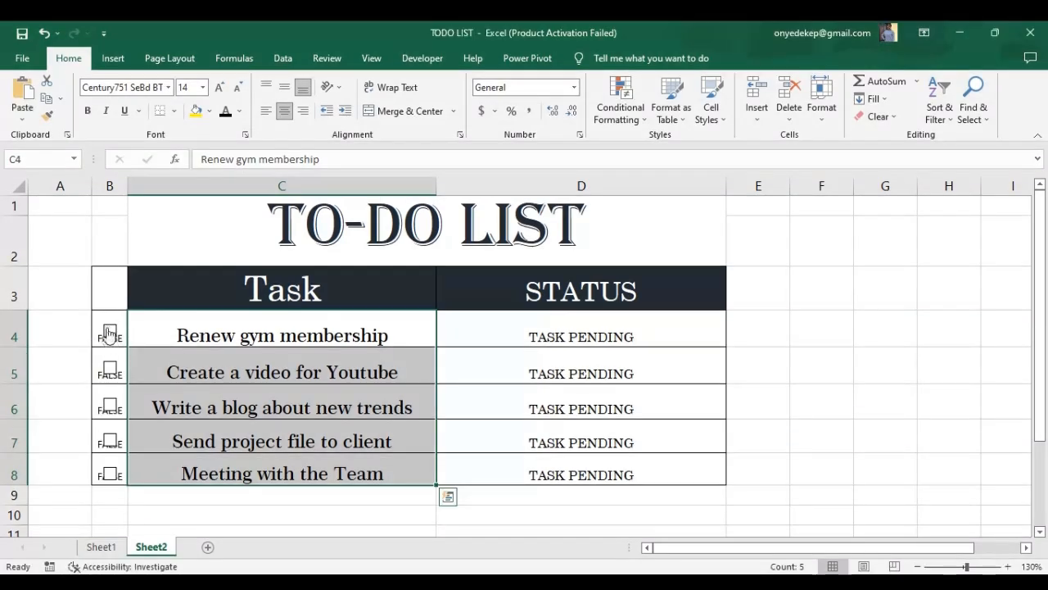
Tick all five check boxes and clear them again to test the strikethrough formatting.
{"action": "left_click", "coordinate": [109, 333]}
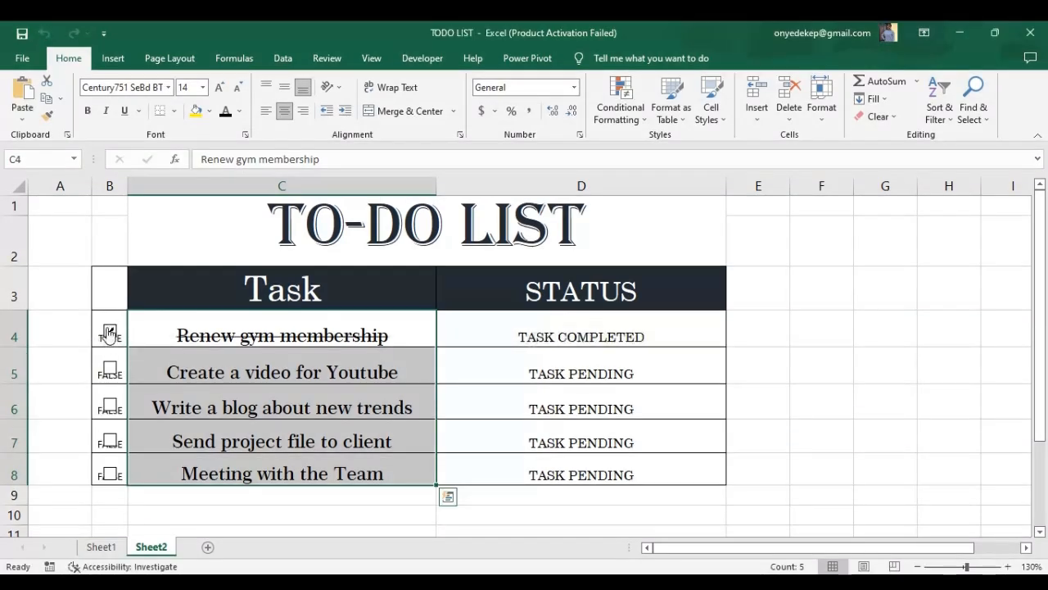
{"action": "left_click", "coordinate": [106, 371]}
{"action": "left_click", "coordinate": [109, 405]}
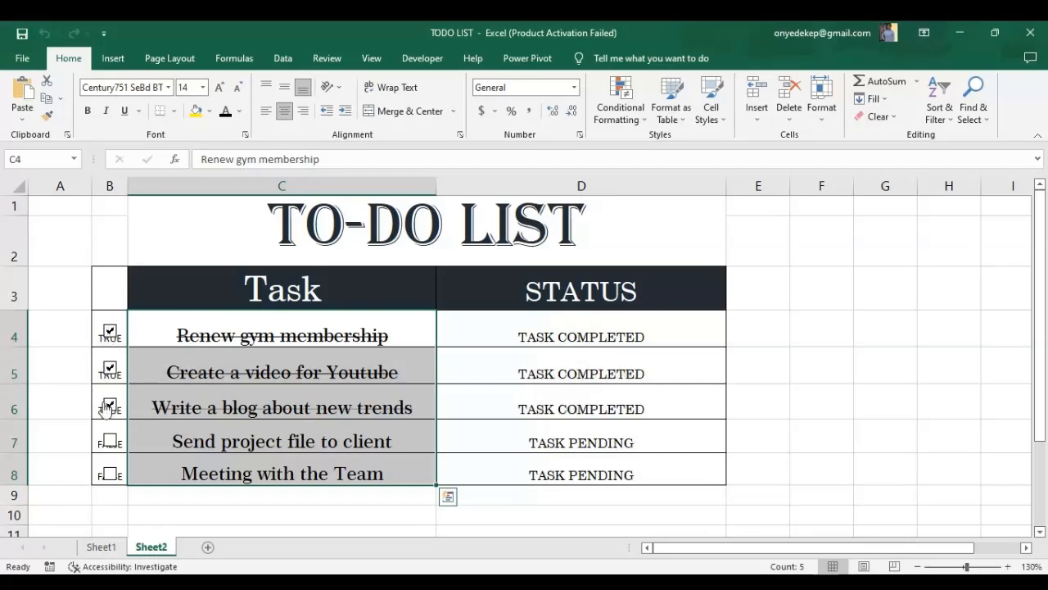
{"action": "left_click", "coordinate": [110, 441]}
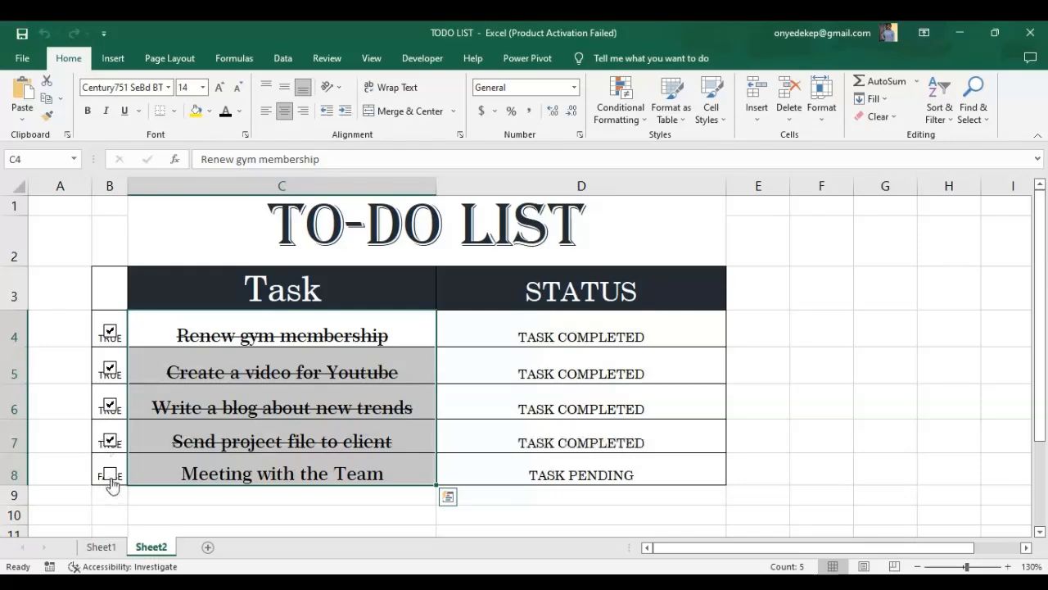
{"action": "left_click", "coordinate": [111, 475]}
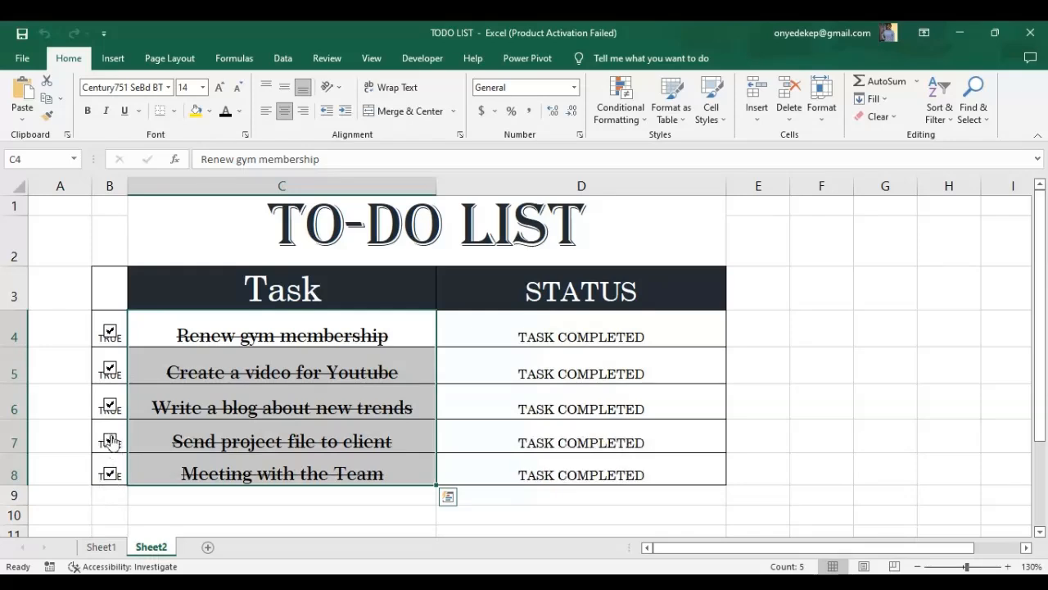
{"action": "left_click", "coordinate": [108, 332]}
{"action": "left_click", "coordinate": [109, 370]}
{"action": "left_click", "coordinate": [109, 406]}
{"action": "left_click", "coordinate": [110, 440]}
{"action": "left_click", "coordinate": [112, 465]}
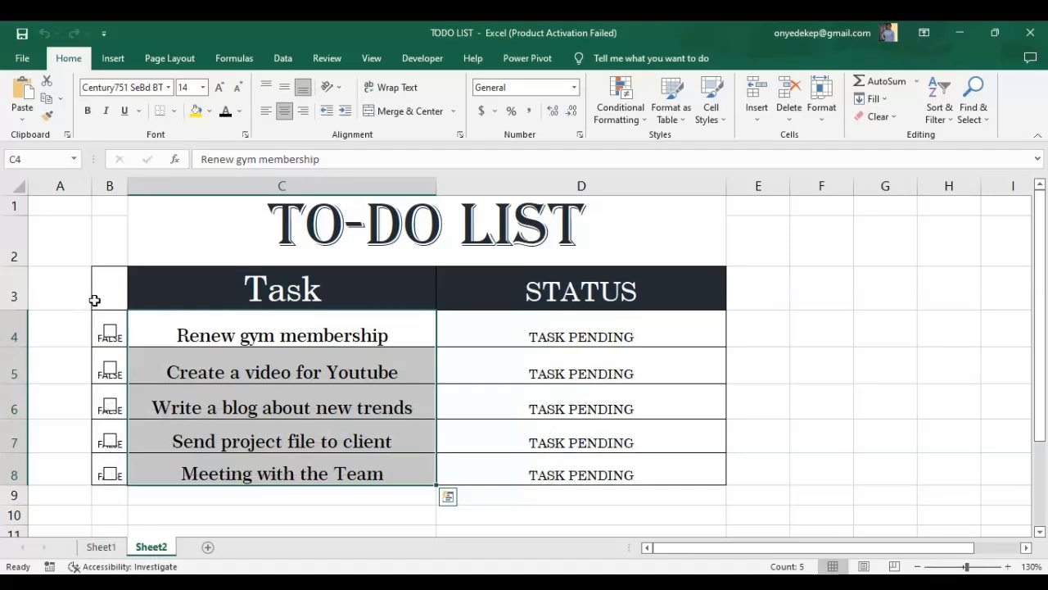
Hide the TRUE/FALSE values in B4:B8 by setting their font colour to white.
{"action": "left_click", "coordinate": [102, 329]}
{"action": "left_click_drag", "start_coordinate": [101, 330], "coordinate": [106, 471]}
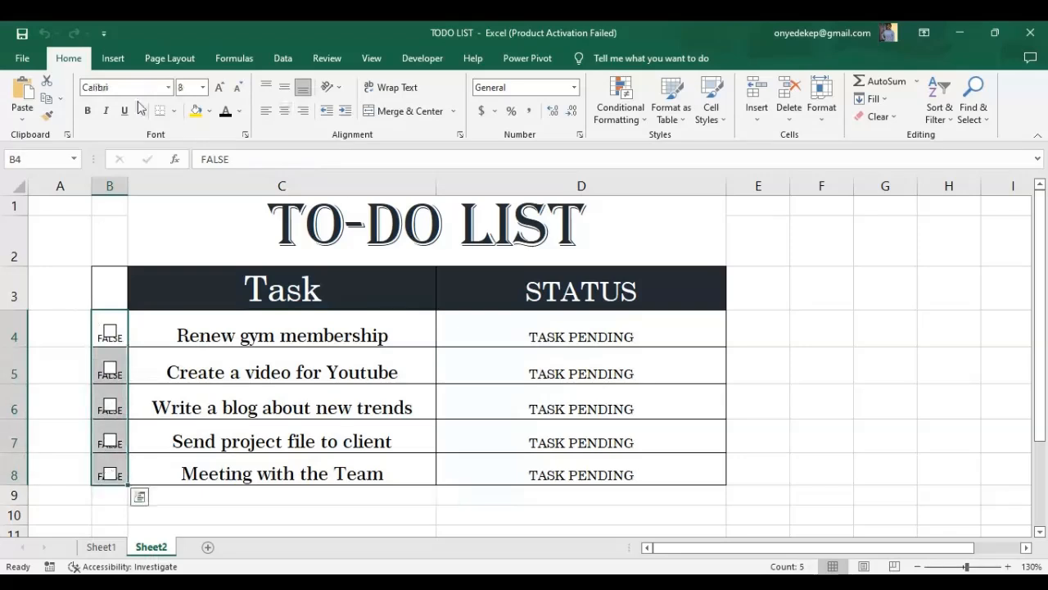
{"action": "left_click", "coordinate": [239, 110]}
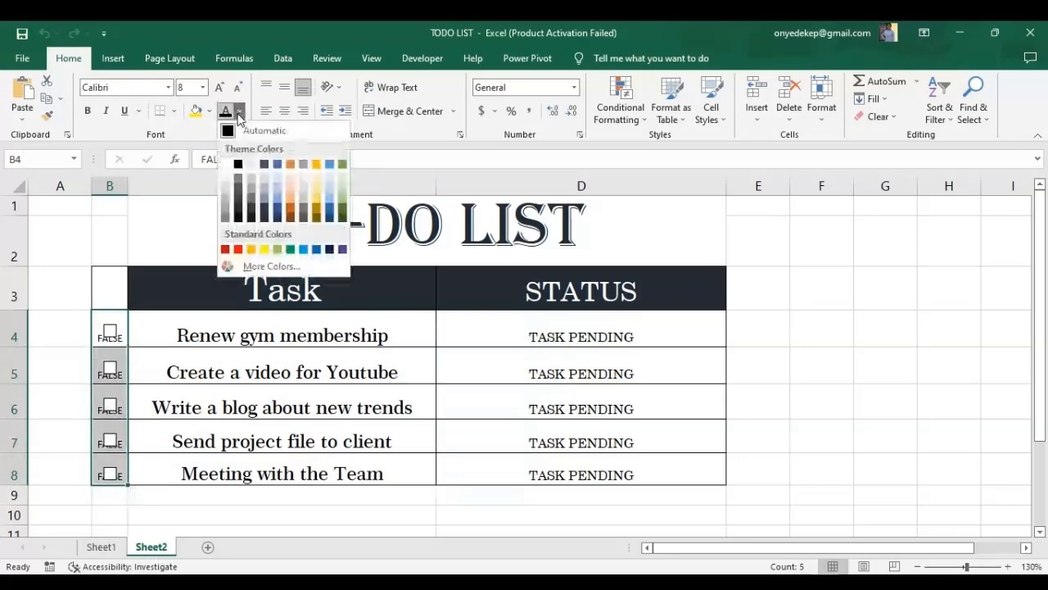
{"action": "left_click", "coordinate": [226, 166]}
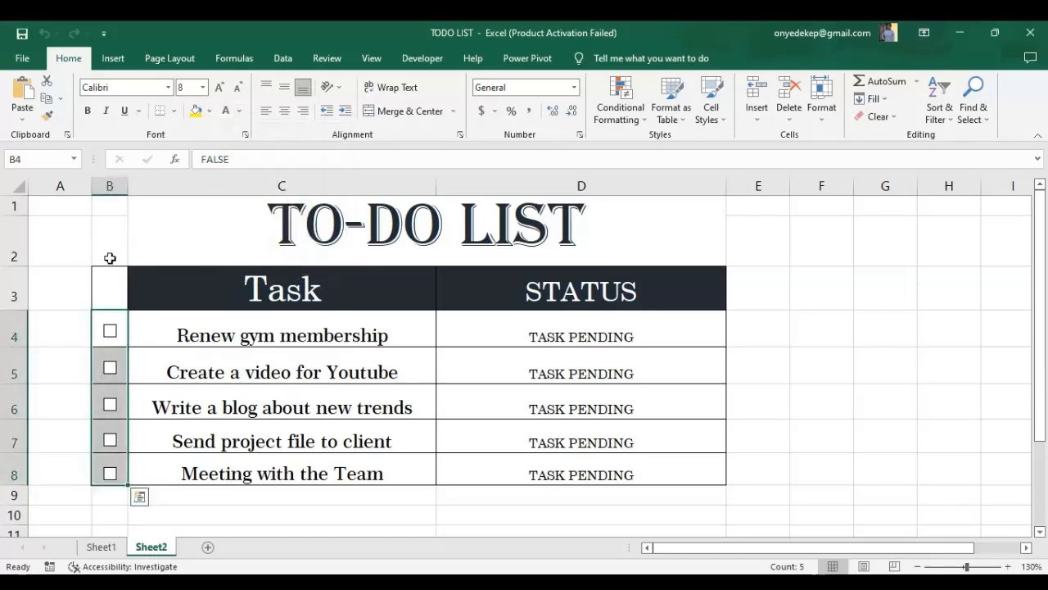
{"action": "left_click", "coordinate": [77, 296]}
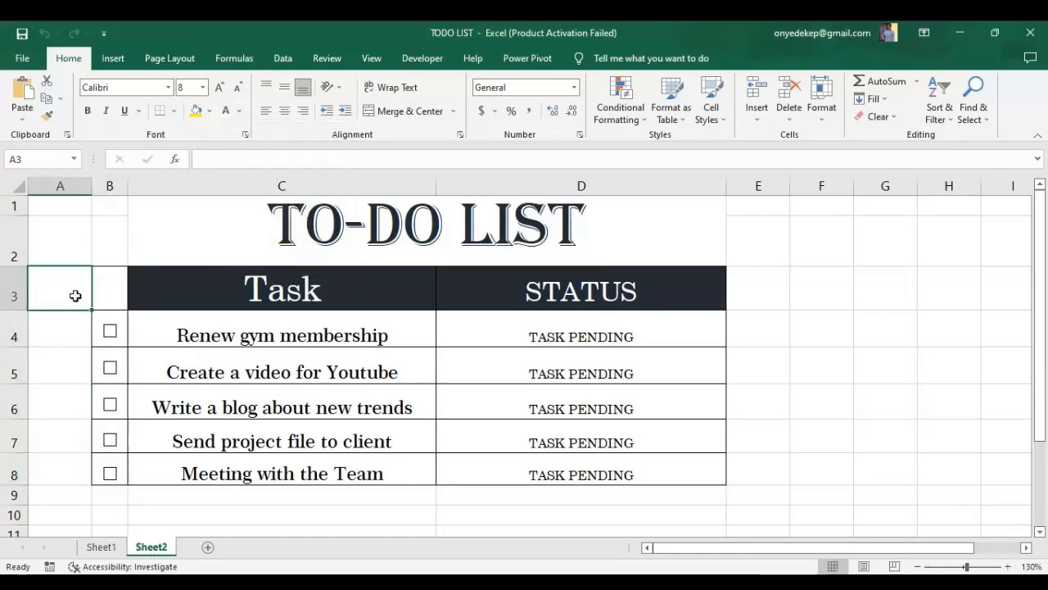
Tick each task check box and clear them all again to test the finished list.
{"action": "left_click", "coordinate": [110, 334]}
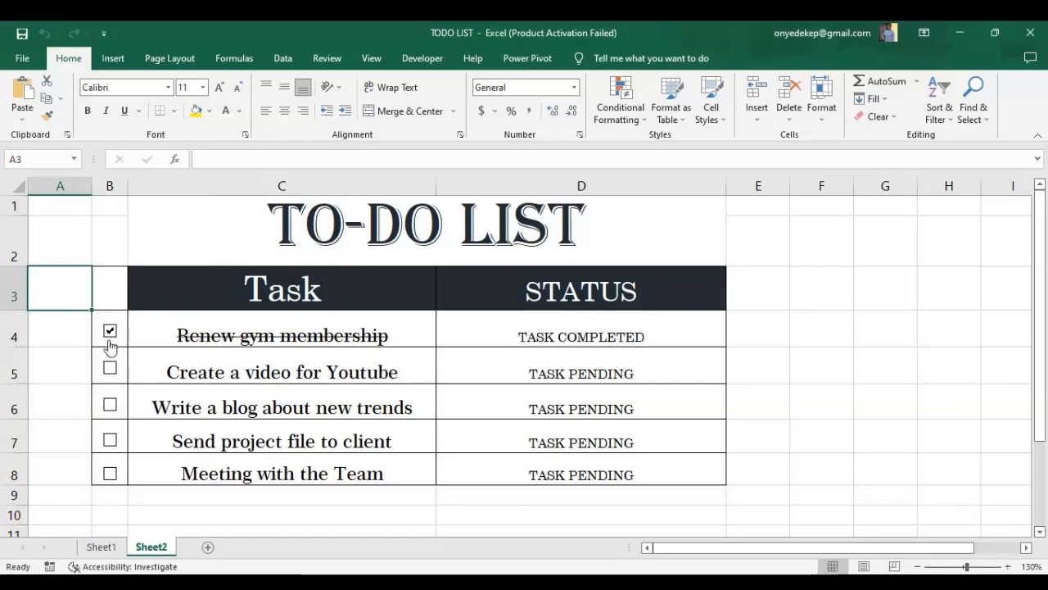
{"action": "left_click", "coordinate": [114, 370]}
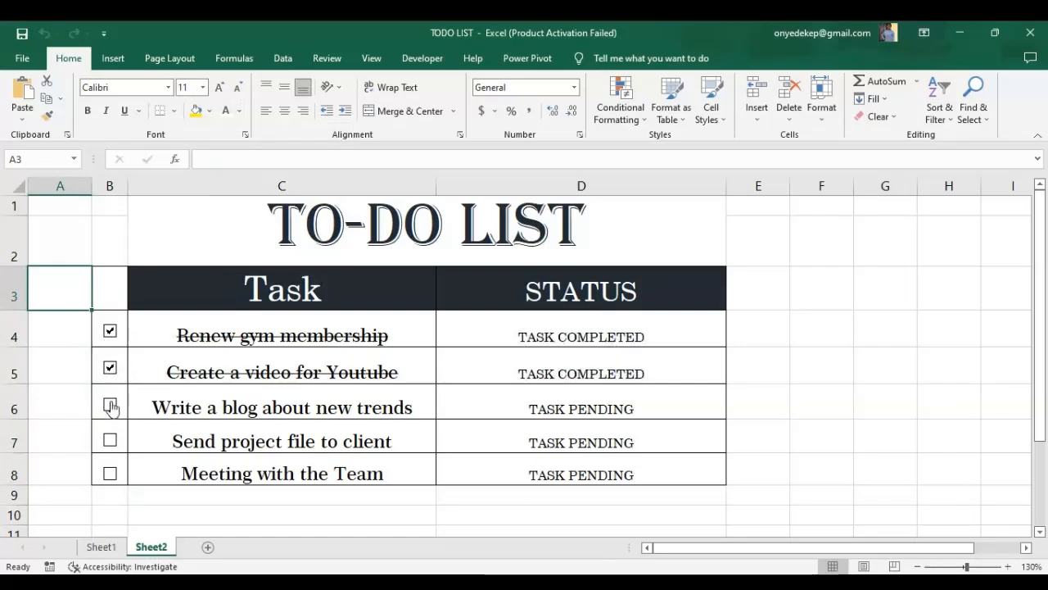
{"action": "left_click", "coordinate": [110, 404]}
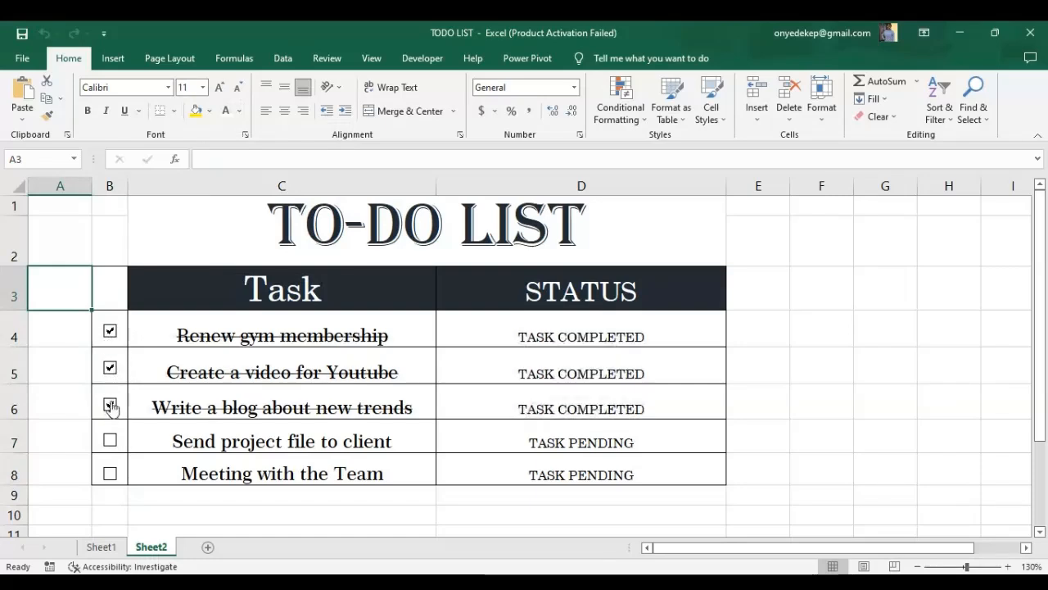
{"action": "left_click", "coordinate": [110, 449]}
{"action": "left_click", "coordinate": [110, 475]}
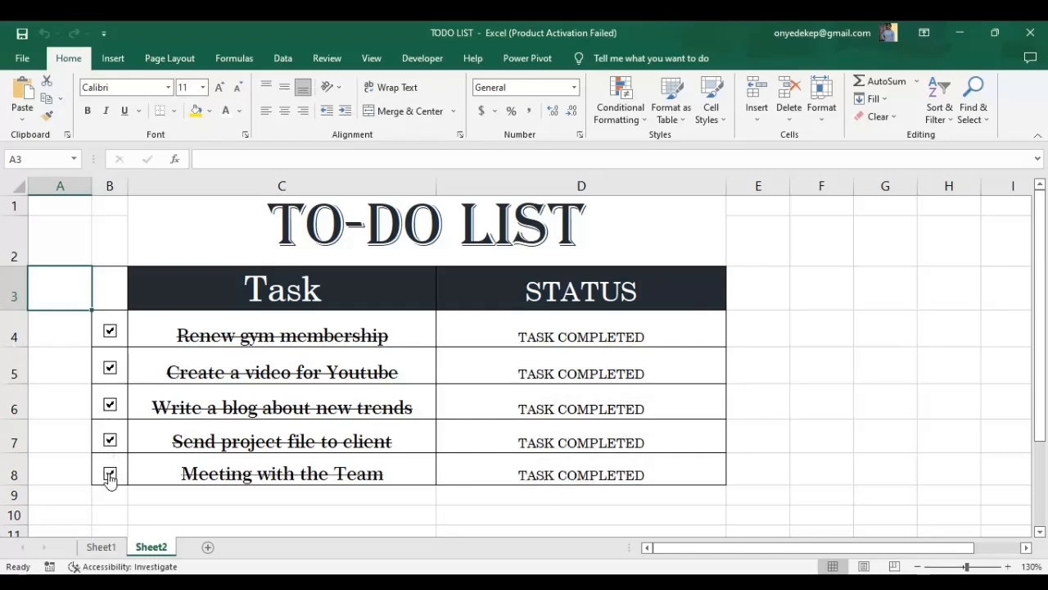
{"action": "left_click", "coordinate": [110, 331]}
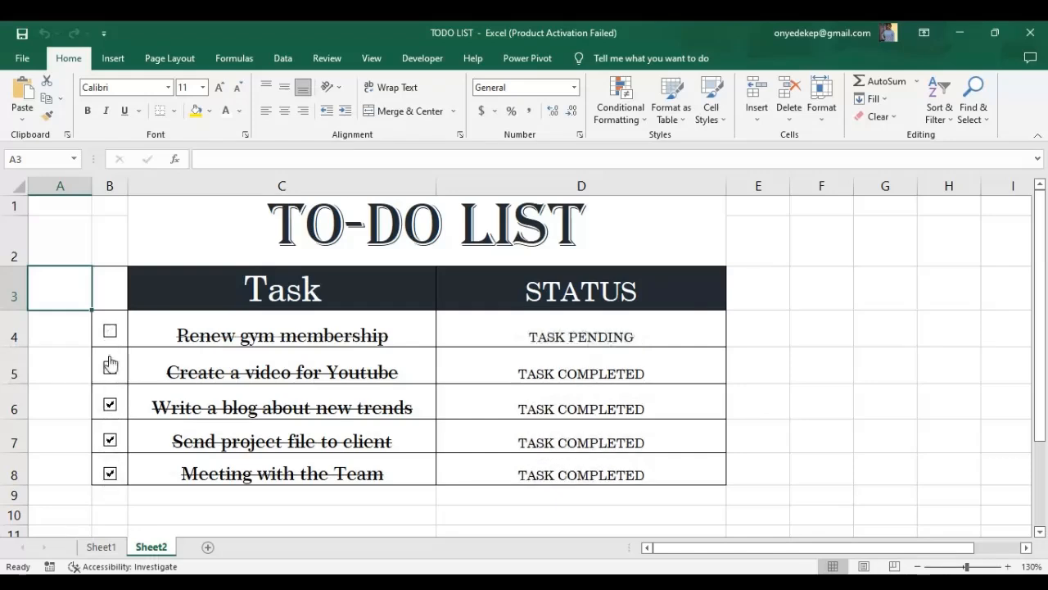
{"action": "left_click", "coordinate": [110, 368]}
{"action": "left_click", "coordinate": [109, 404]}
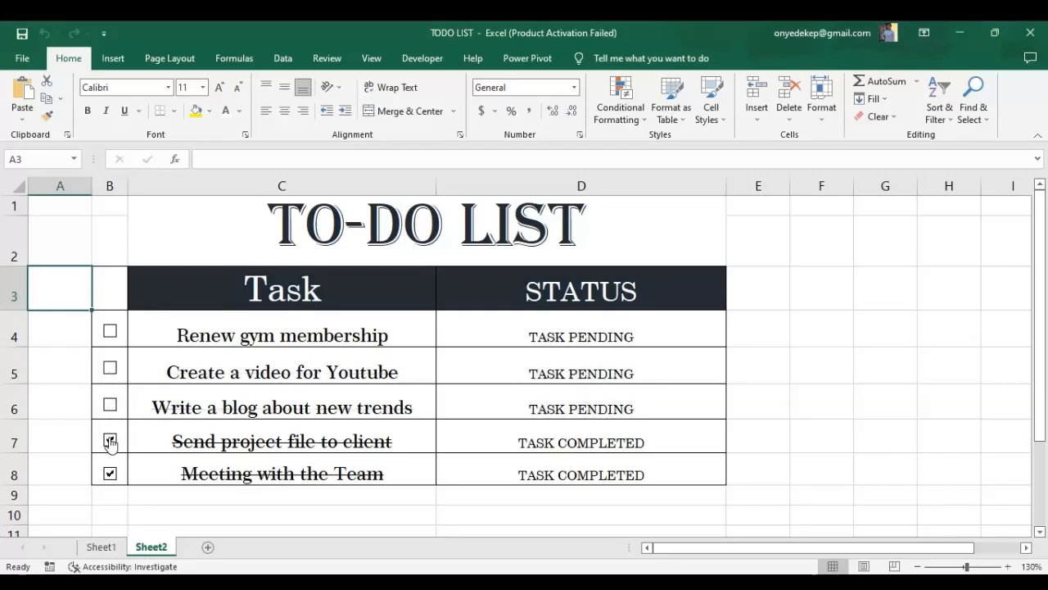
{"action": "left_click", "coordinate": [109, 440]}
{"action": "left_click", "coordinate": [110, 474]}
Tick all five task check boxes to mark every task completed.
{"action": "left_click", "coordinate": [110, 368]}
{"action": "left_click", "coordinate": [110, 405]}
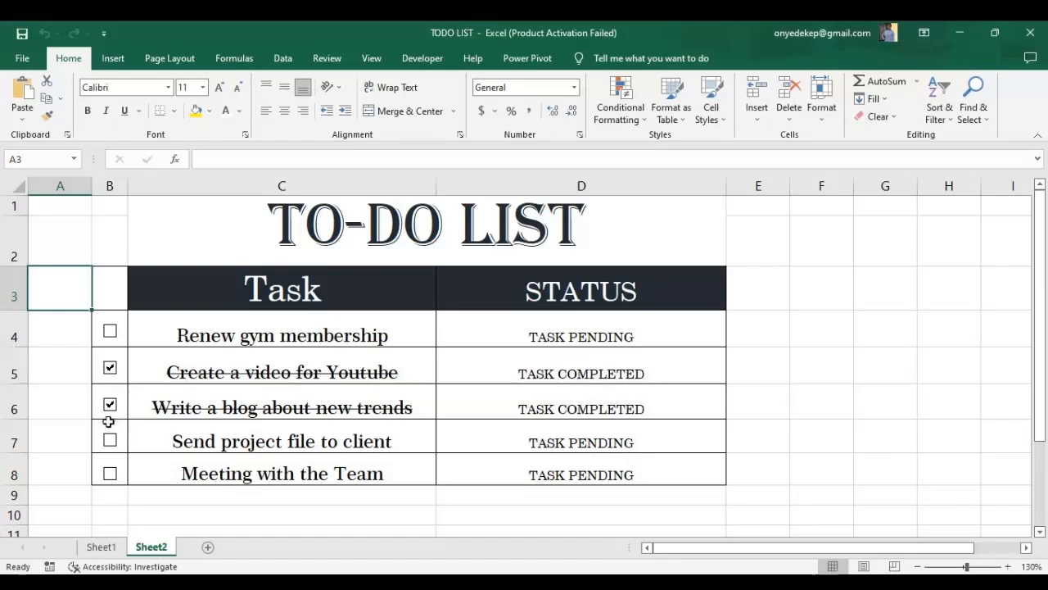
{"action": "left_click", "coordinate": [110, 440]}
{"action": "left_click", "coordinate": [109, 473]}
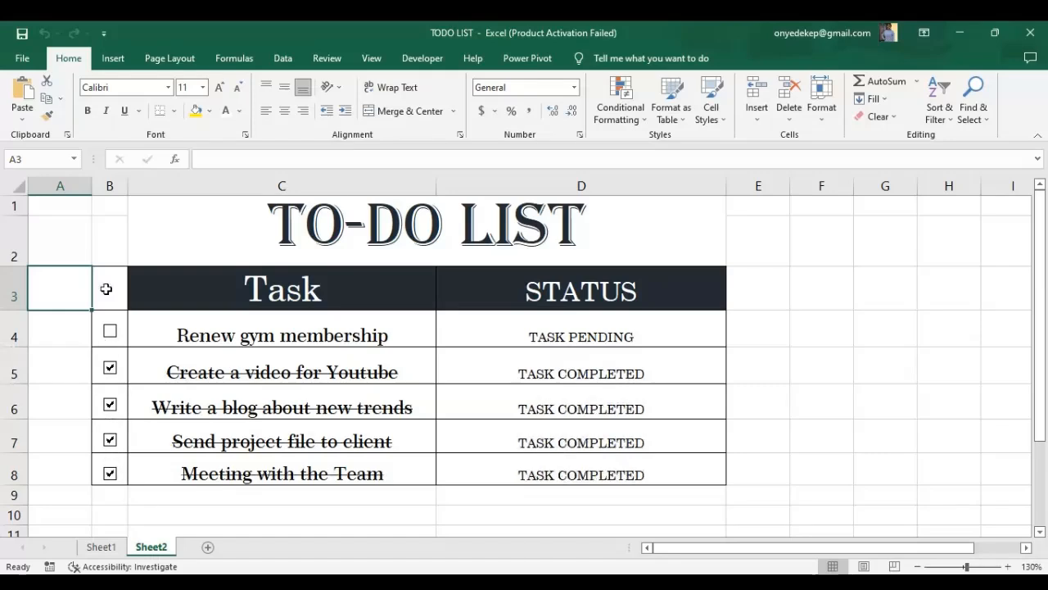
{"action": "left_click", "coordinate": [110, 332]}
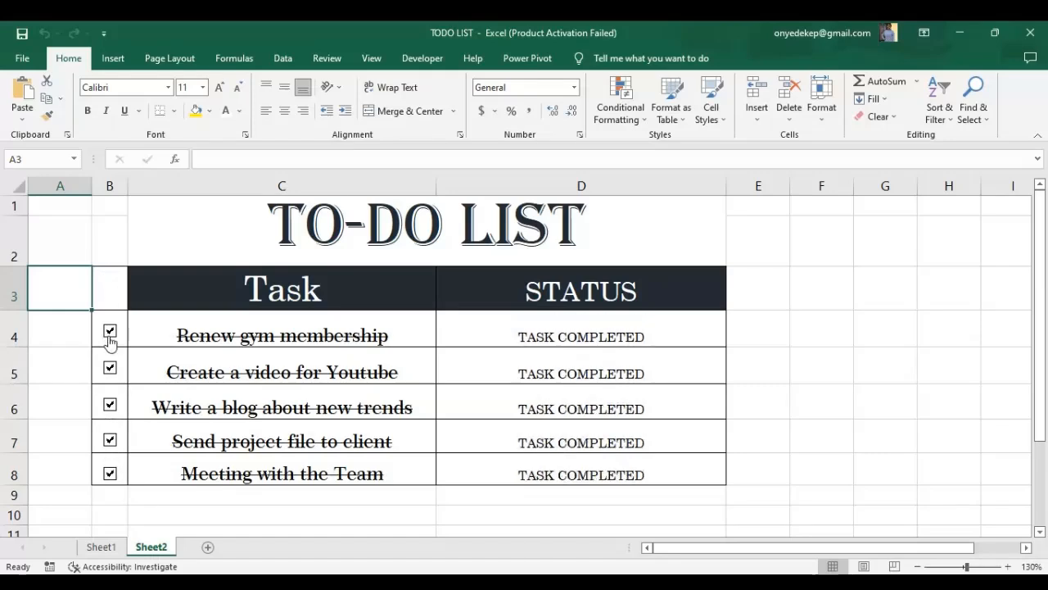